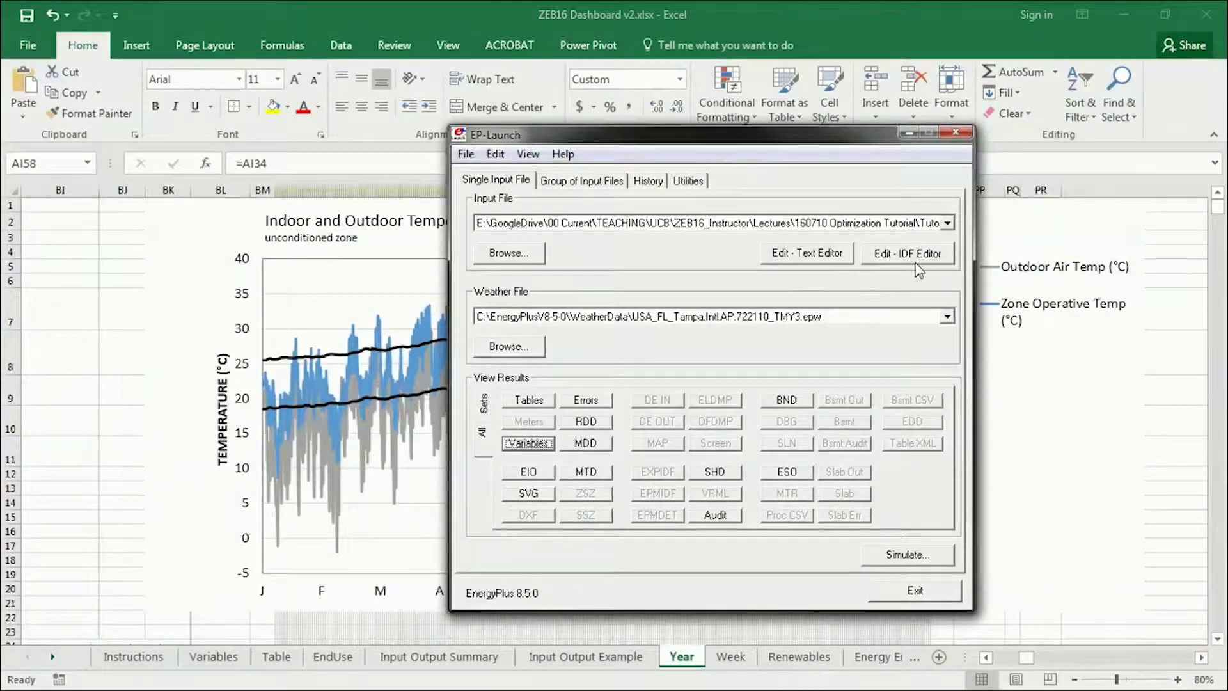
Step: Open the 21_NoHVAC.idf input file from EP-Launch in the IDF Editor
{"action": "left_click", "coordinate": [920, 261]}
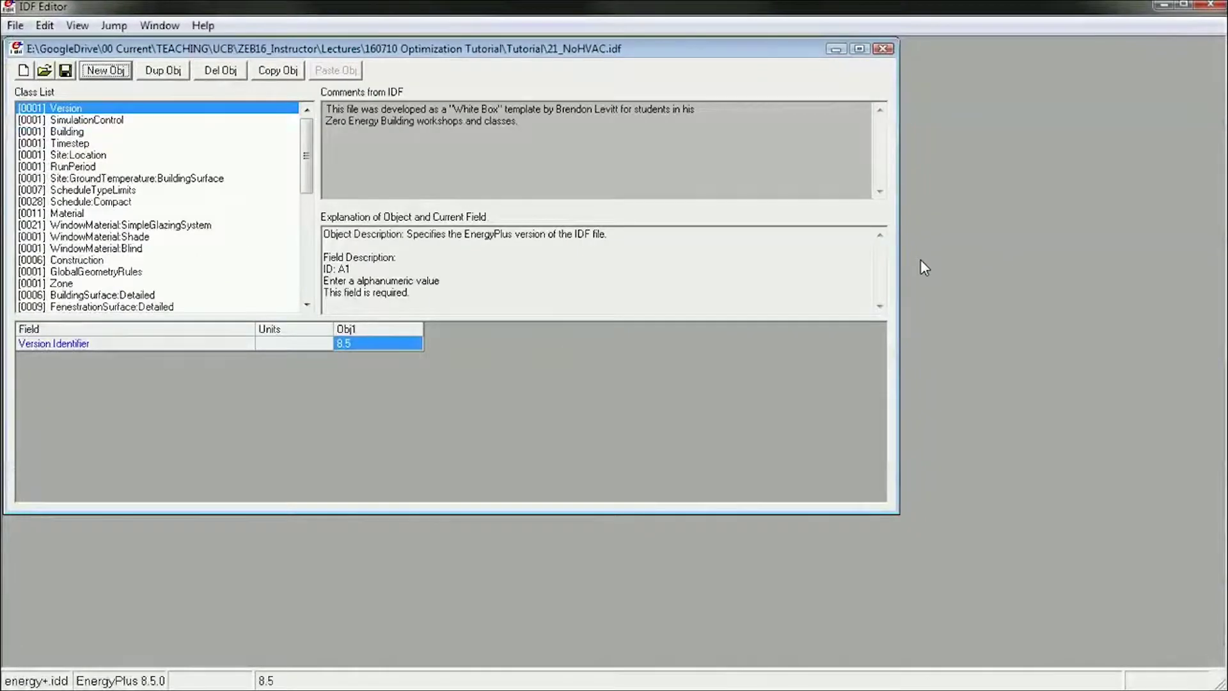
Step: Maximize the model window, enlarge the class list and show the ZoneVentilation:DesignFlowRate objects
{"action": "left_click", "coordinate": [859, 49]}
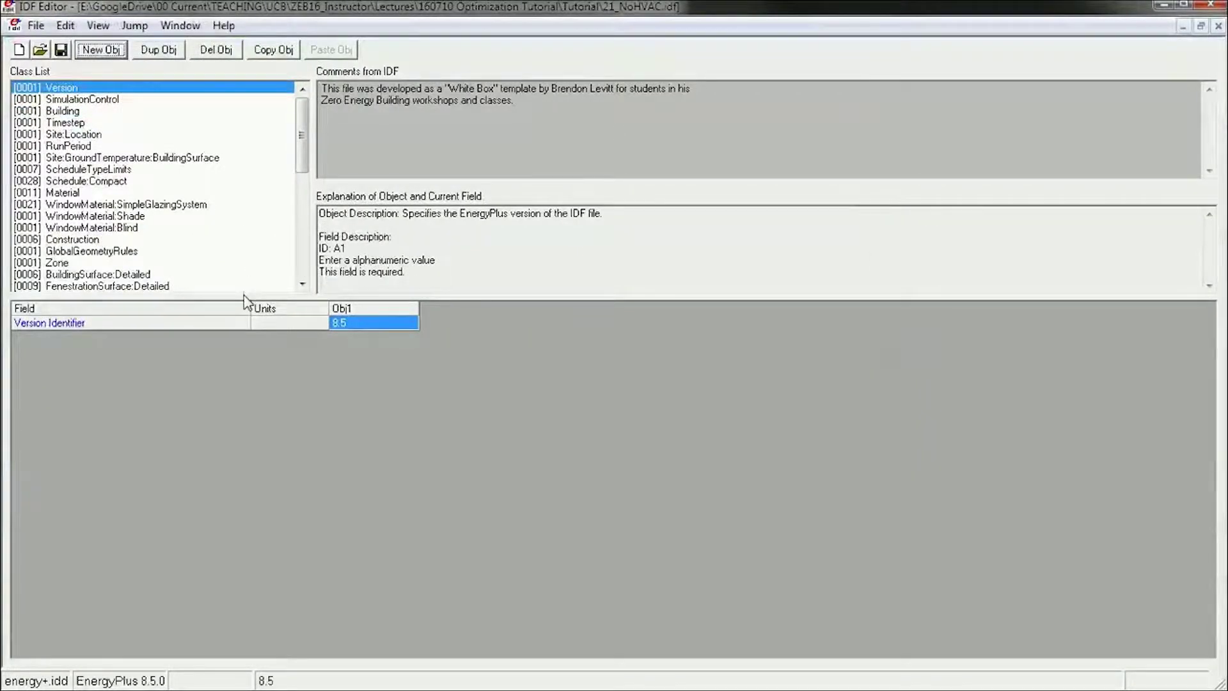
{"action": "left_click_drag", "start_coordinate": [244, 299], "coordinate": [212, 460]}
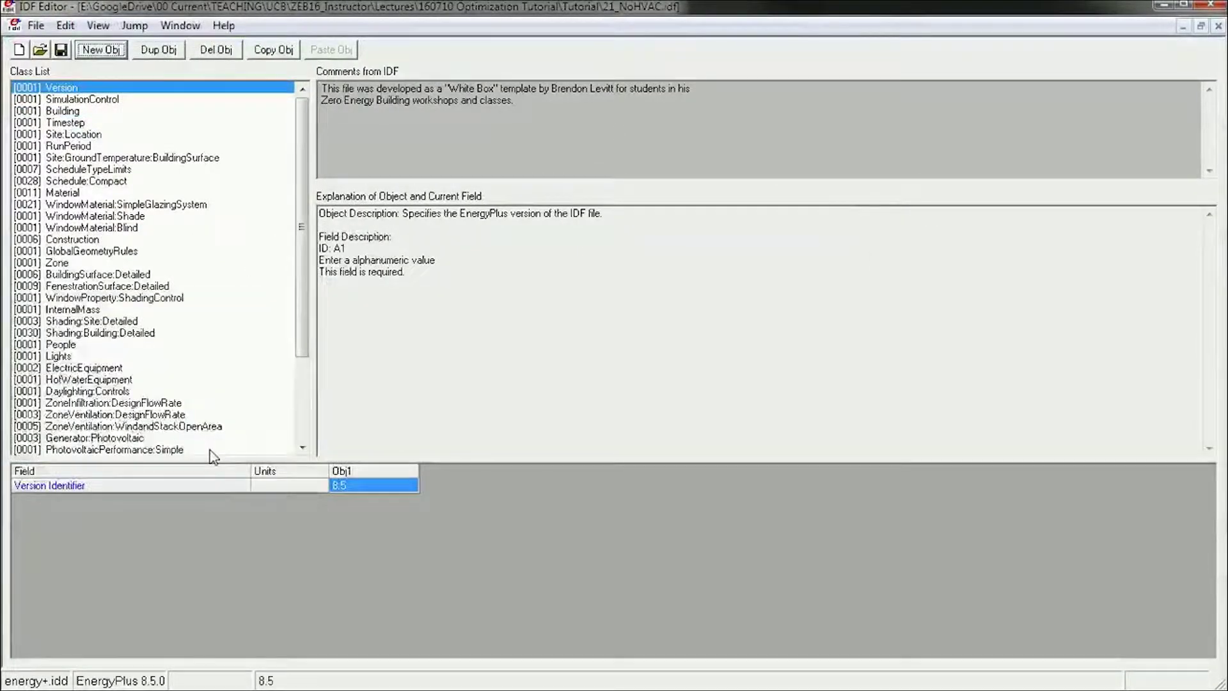
{"action": "left_click", "coordinate": [109, 414]}
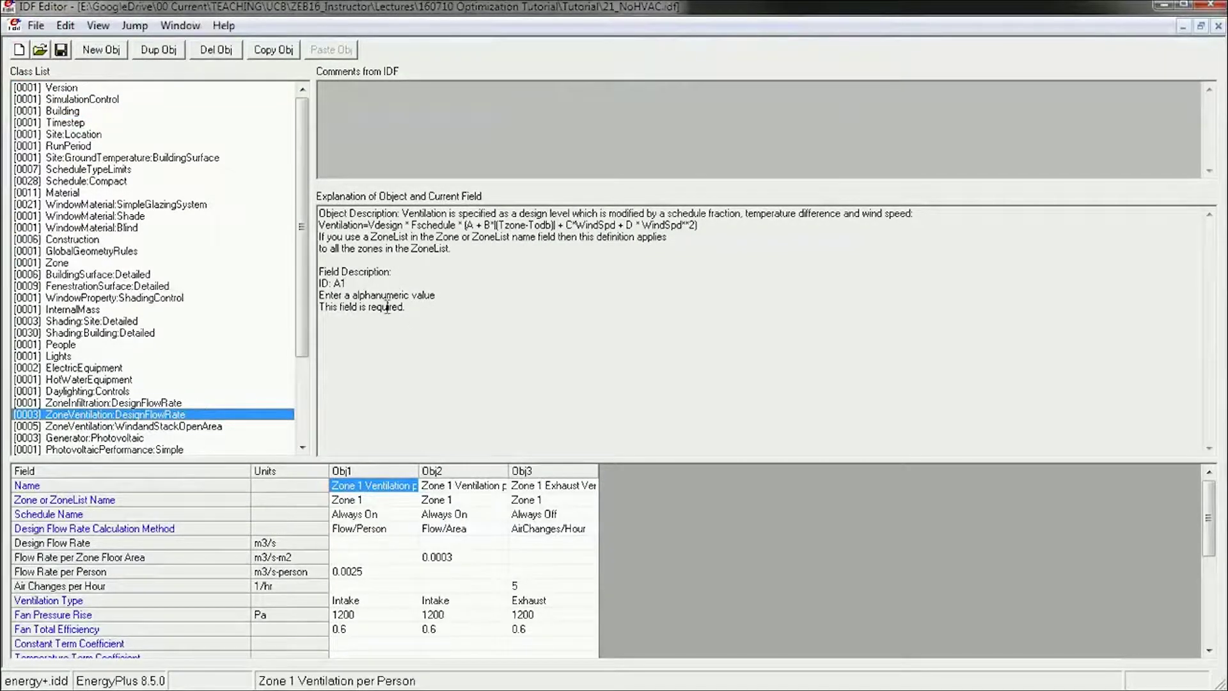
Step: Enlarge the field grid and widen the Obj2 and Obj3 columns to read names and schedules
{"action": "left_click", "coordinate": [387, 469]}
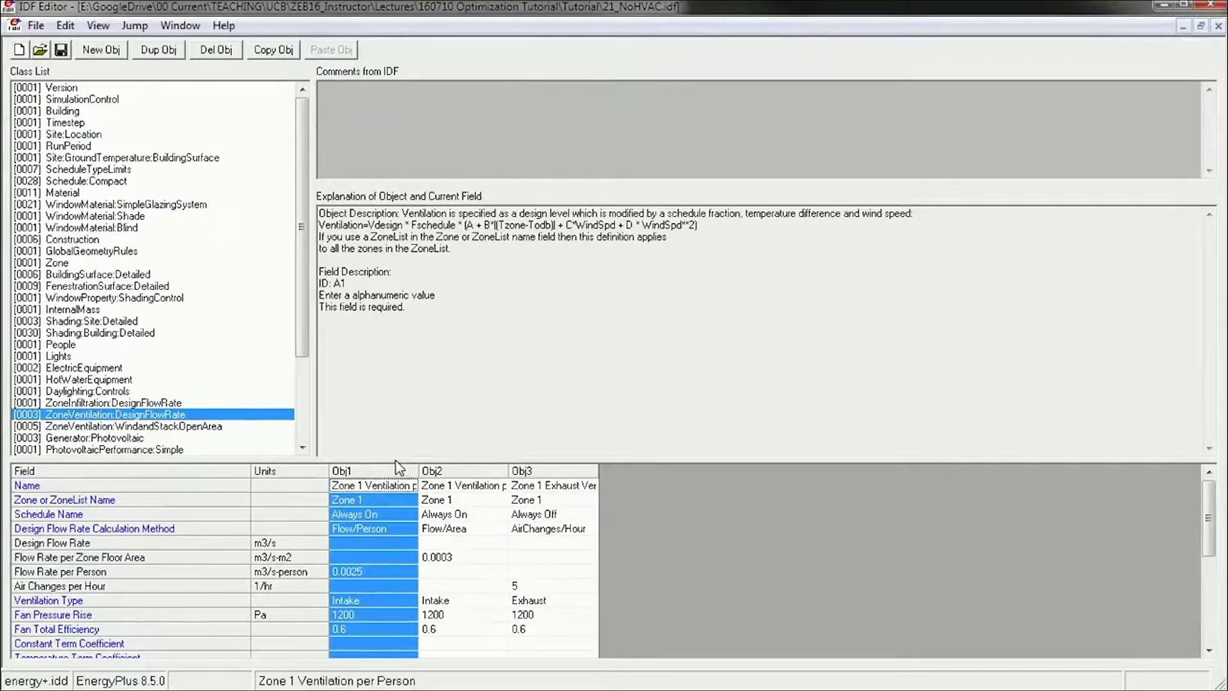
{"action": "left_click_drag", "start_coordinate": [393, 459], "coordinate": [414, 267]}
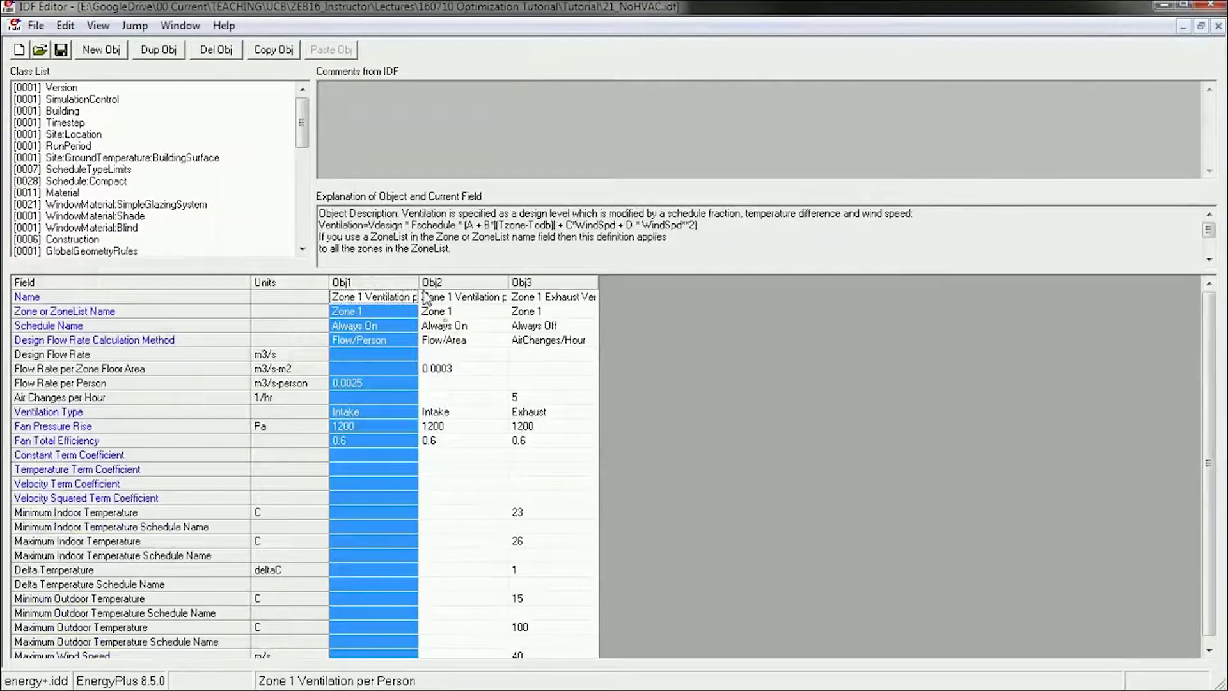
{"action": "left_click", "coordinate": [377, 325]}
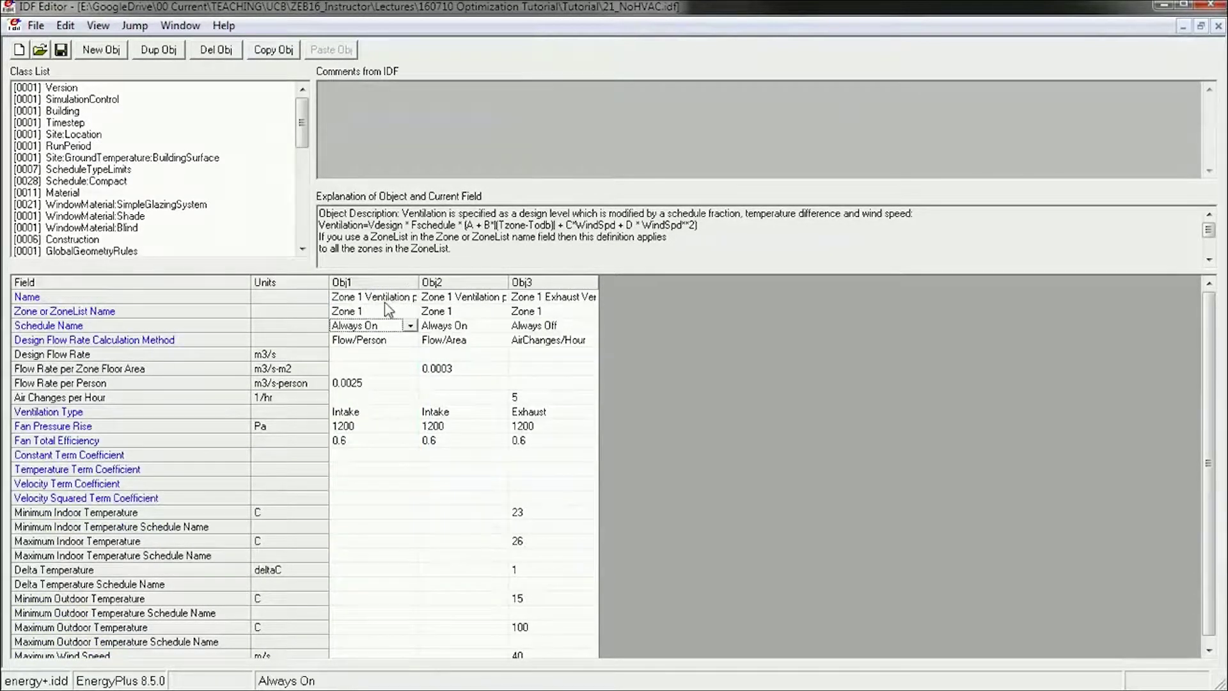
{"action": "left_click", "coordinate": [387, 300]}
{"action": "left_click", "coordinate": [359, 328]}
{"action": "left_click", "coordinate": [475, 326]}
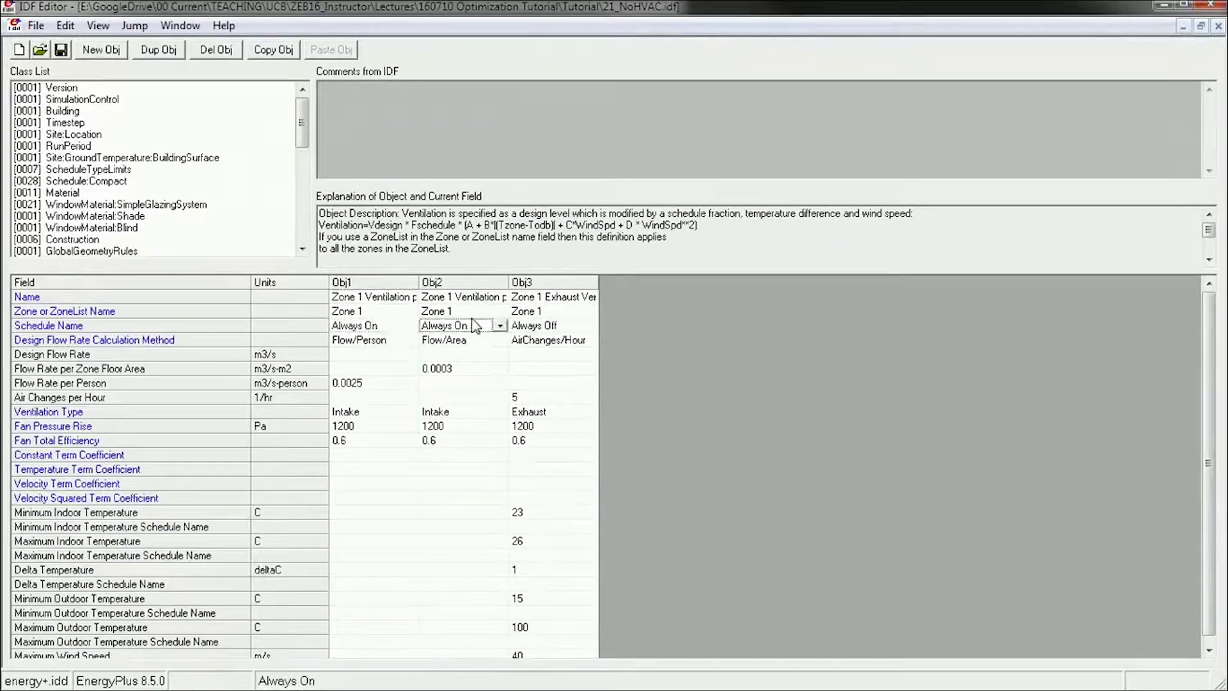
{"action": "left_click_drag", "start_coordinate": [509, 286], "coordinate": [540, 286]}
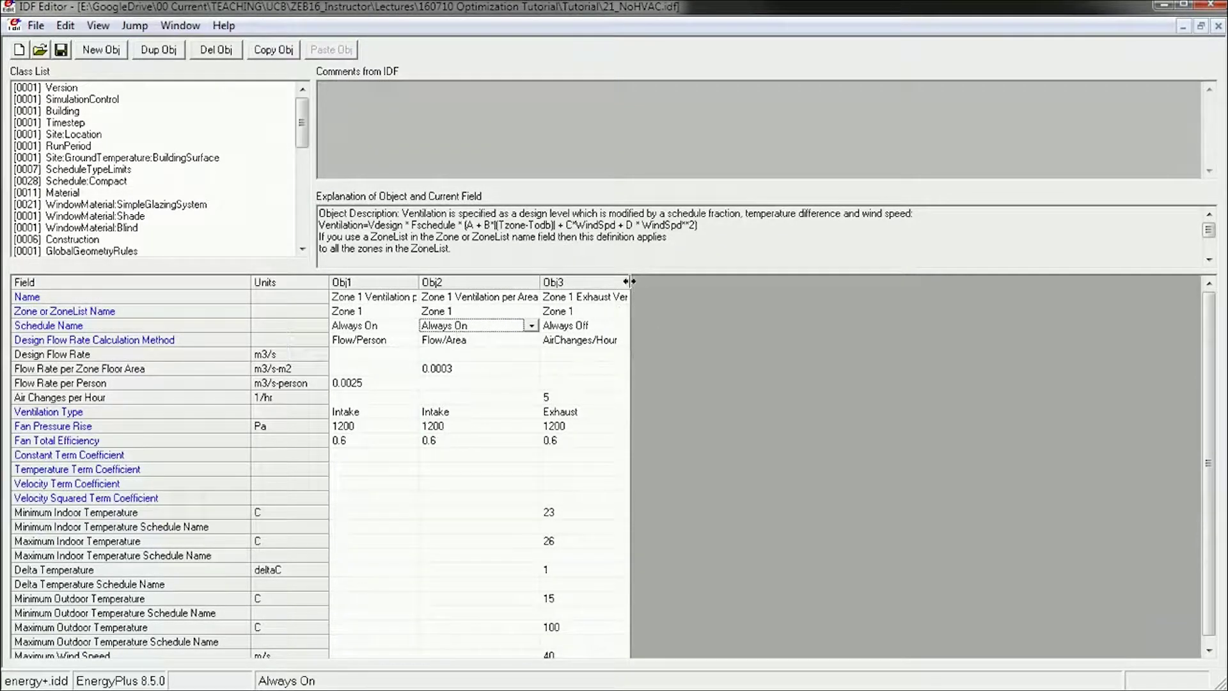
{"action": "left_click_drag", "start_coordinate": [630, 282], "coordinate": [730, 282]}
{"action": "left_click", "coordinate": [572, 325]}
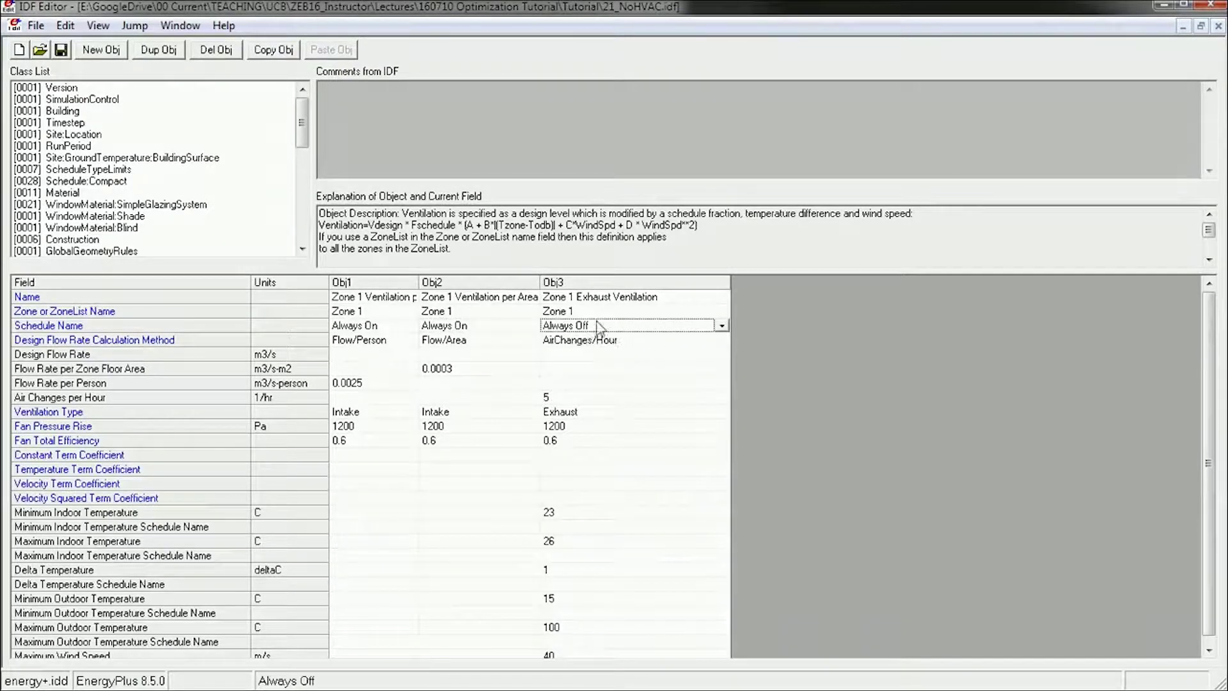
{"action": "left_click", "coordinate": [301, 249]}
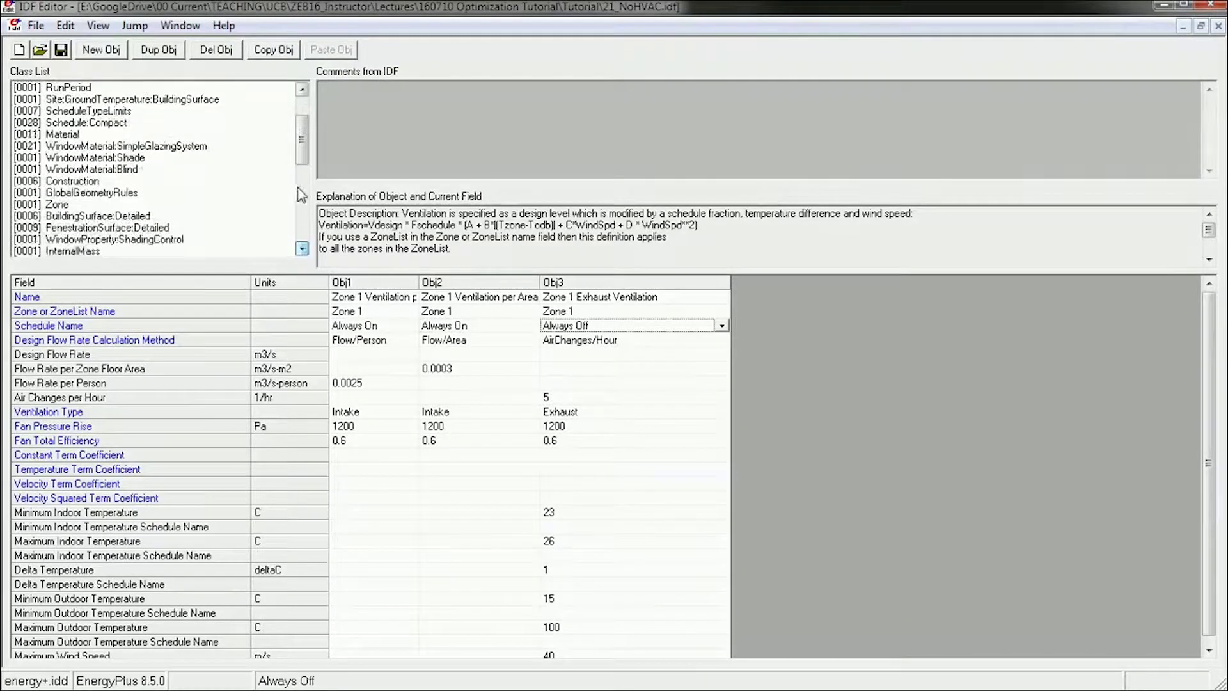
{"action": "left_click_drag", "start_coordinate": [304, 155], "coordinate": [309, 202]}
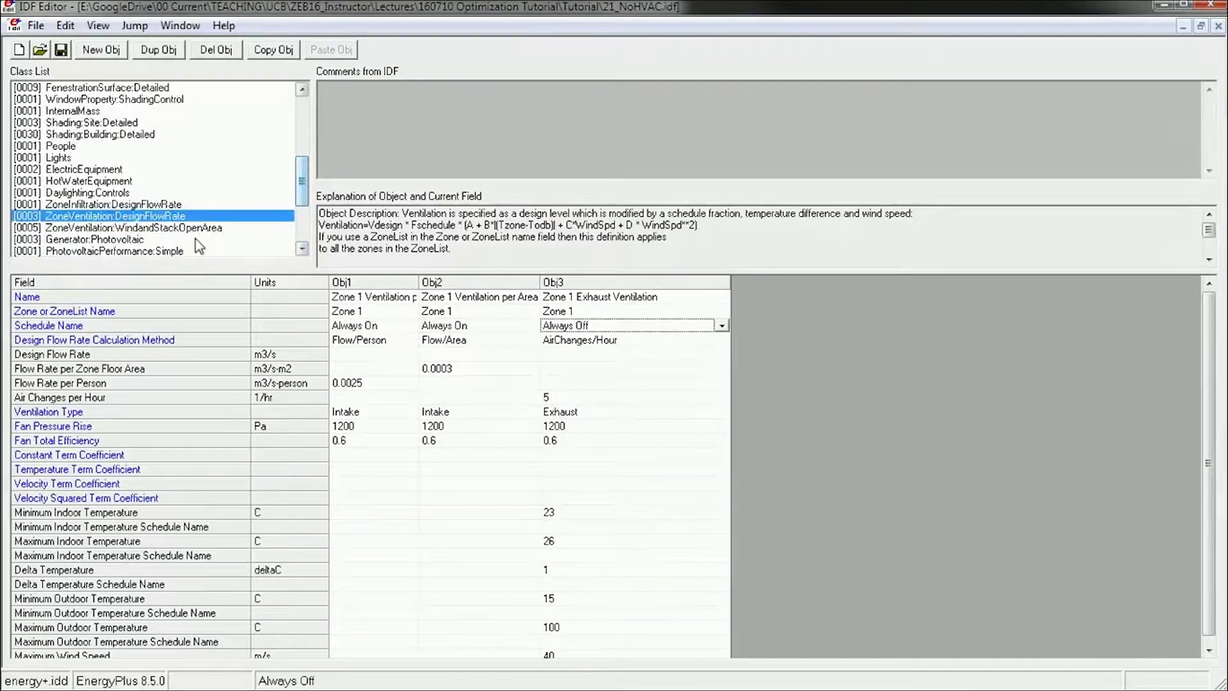
Step: Show the five ZoneVentilation:WindandStackOpenArea objects and widen the North Cross Ventilation column
{"action": "left_click", "coordinate": [218, 229]}
{"action": "left_click", "coordinate": [455, 341]}
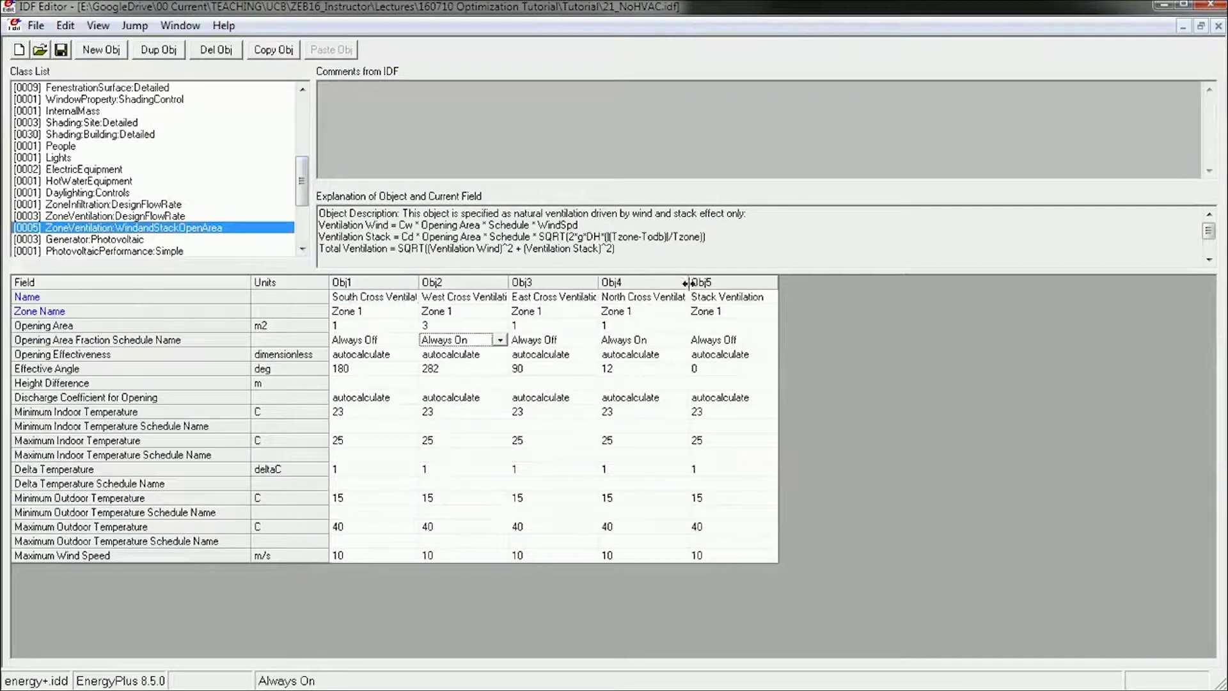
{"action": "left_click_drag", "start_coordinate": [688, 284], "coordinate": [730, 285]}
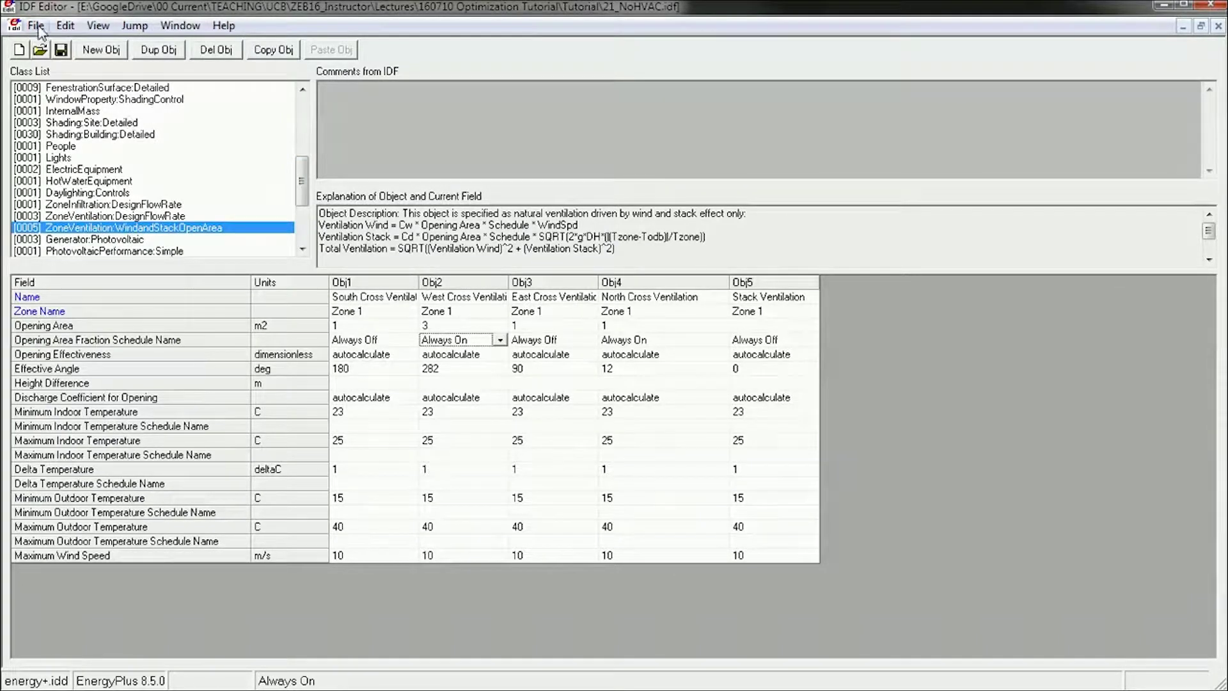
Step: Save the model as 22_NoHVACNoVent.idf in the Tutorial folder
{"action": "left_click", "coordinate": [66, 25]}
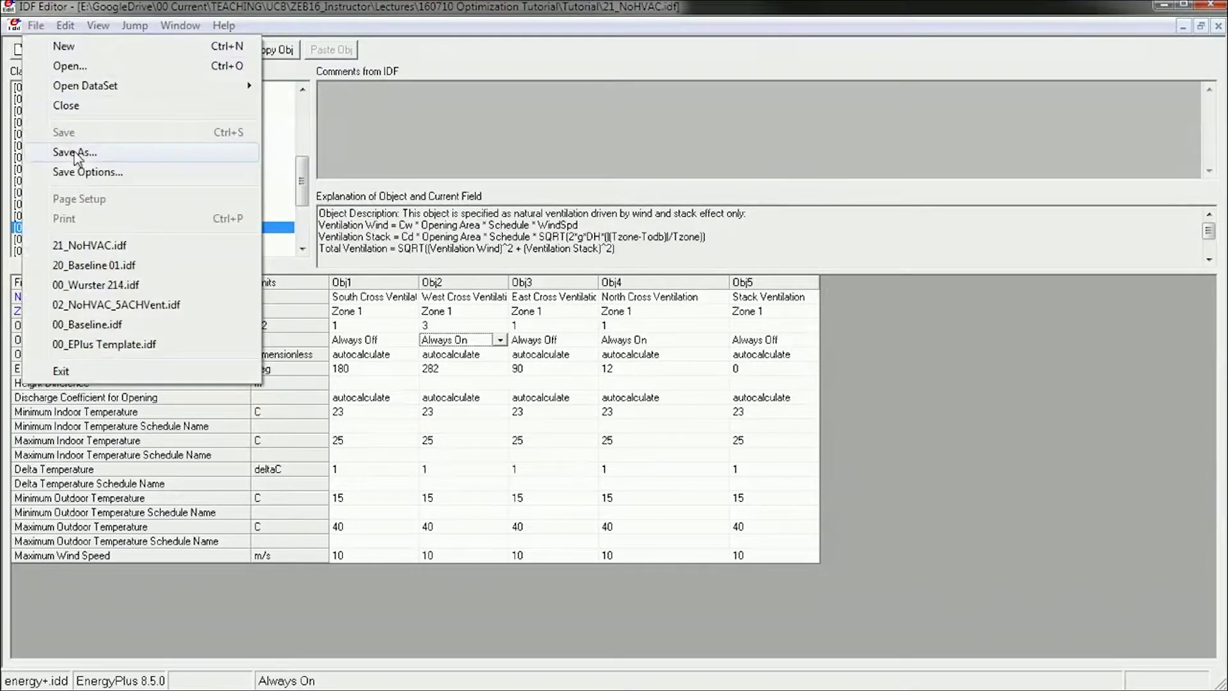
{"action": "left_click", "coordinate": [522, 188]}
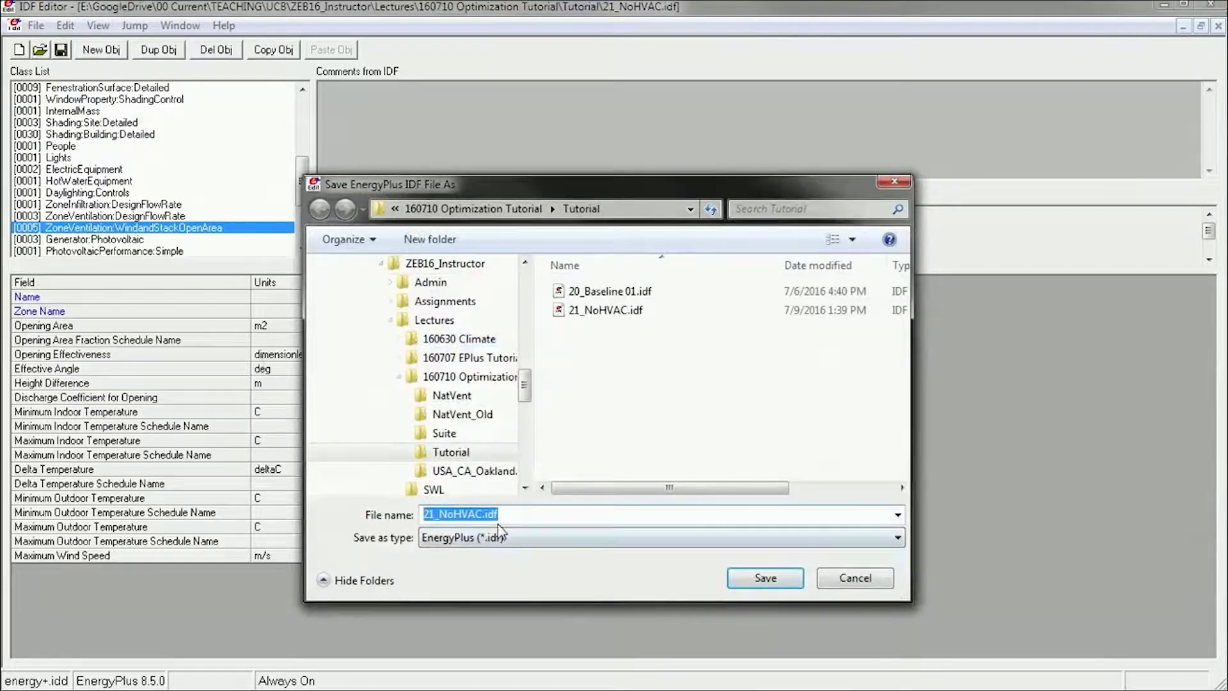
{"action": "left_click", "coordinate": [431, 515]}
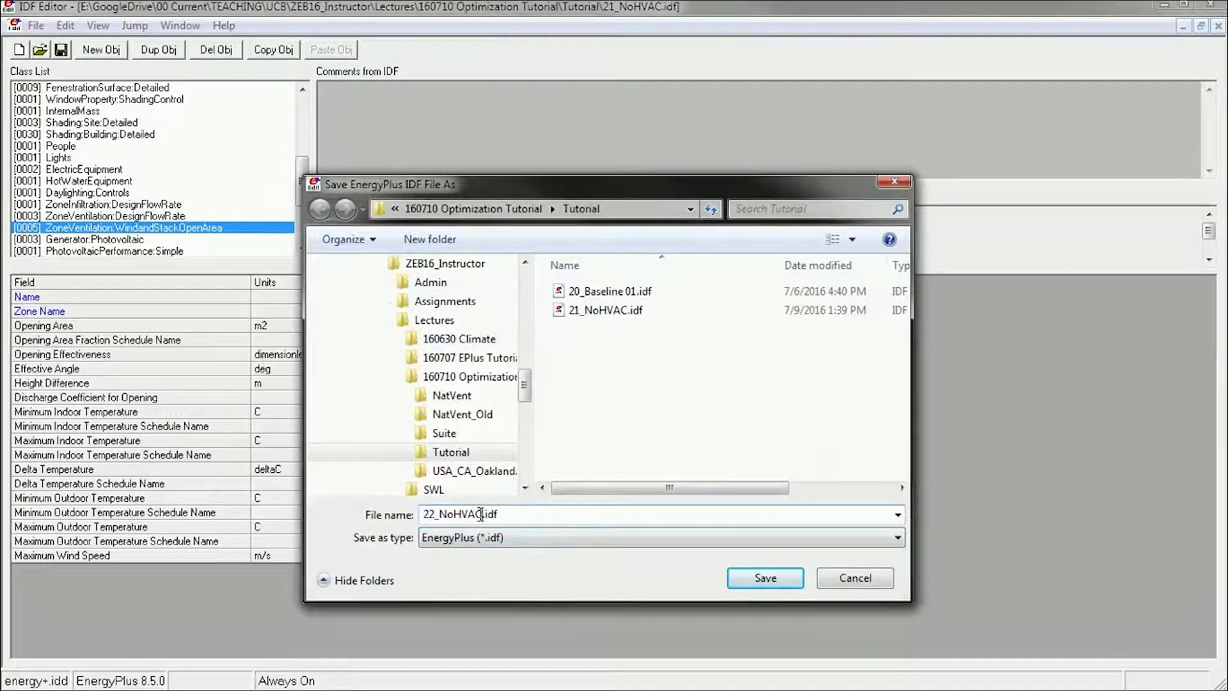
{"action": "type", "text": "ent"}
{"action": "left_click", "coordinate": [768, 579]}
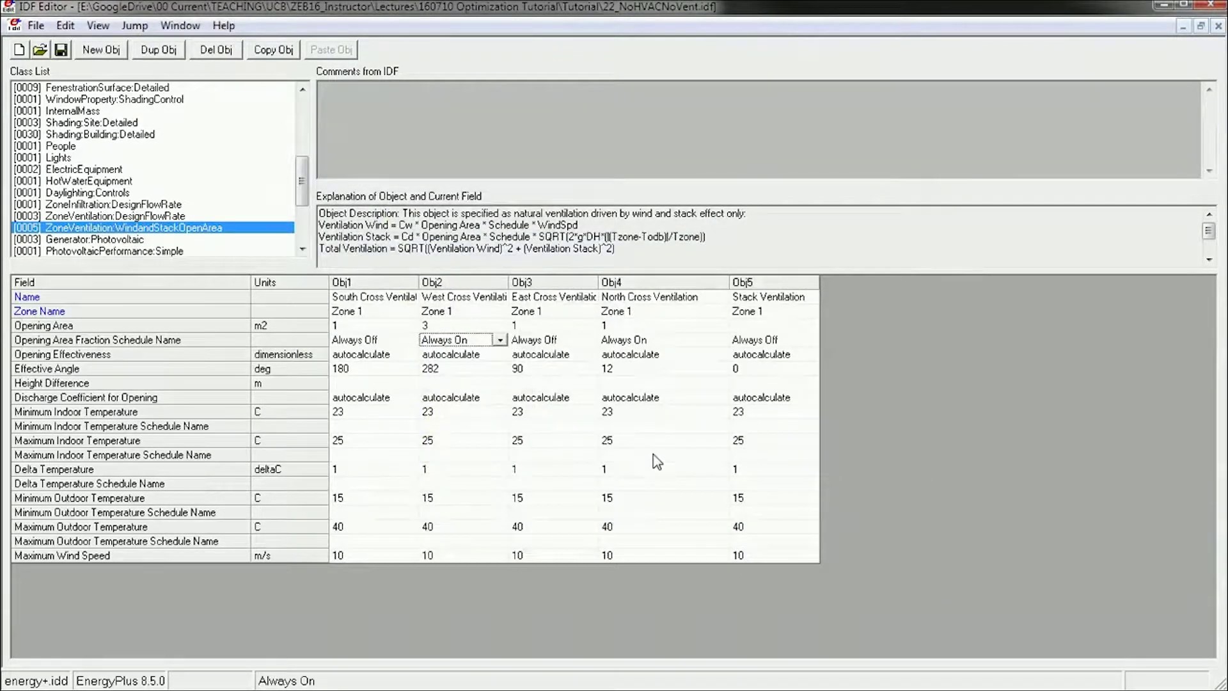
Step: Set the West and North Cross Ventilation opening schedules to Always Off
{"action": "left_click", "coordinate": [499, 341]}
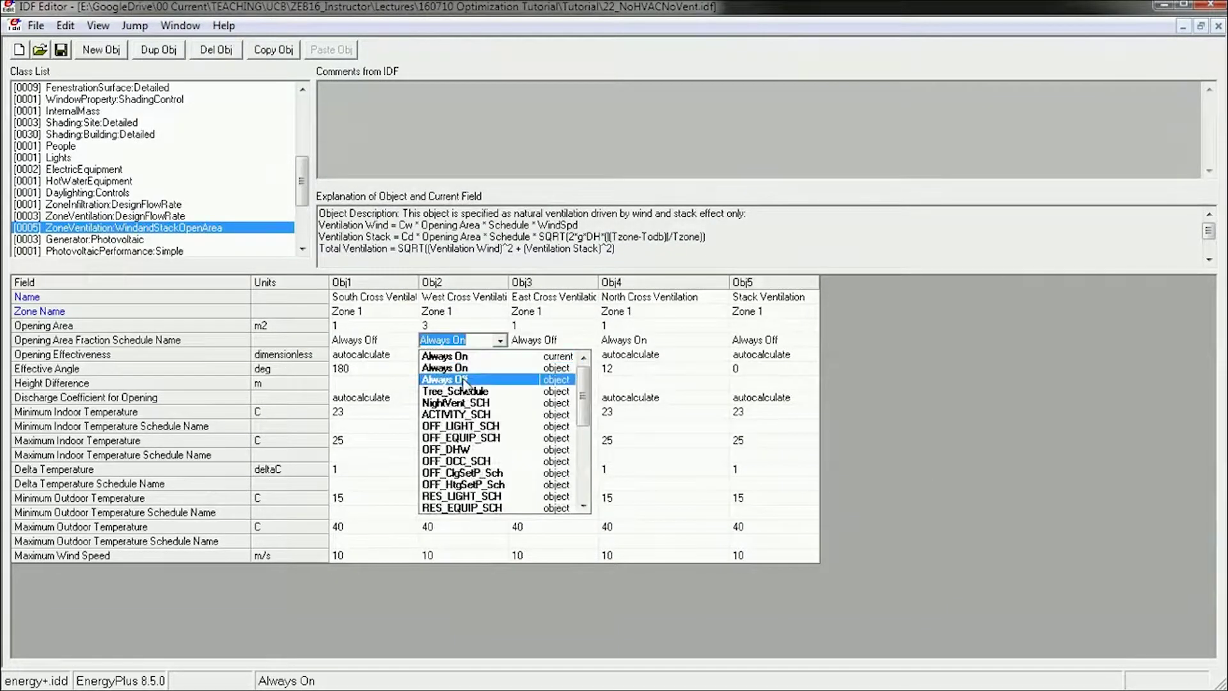
{"action": "left_click", "coordinate": [441, 362]}
{"action": "left_click", "coordinate": [440, 368]}
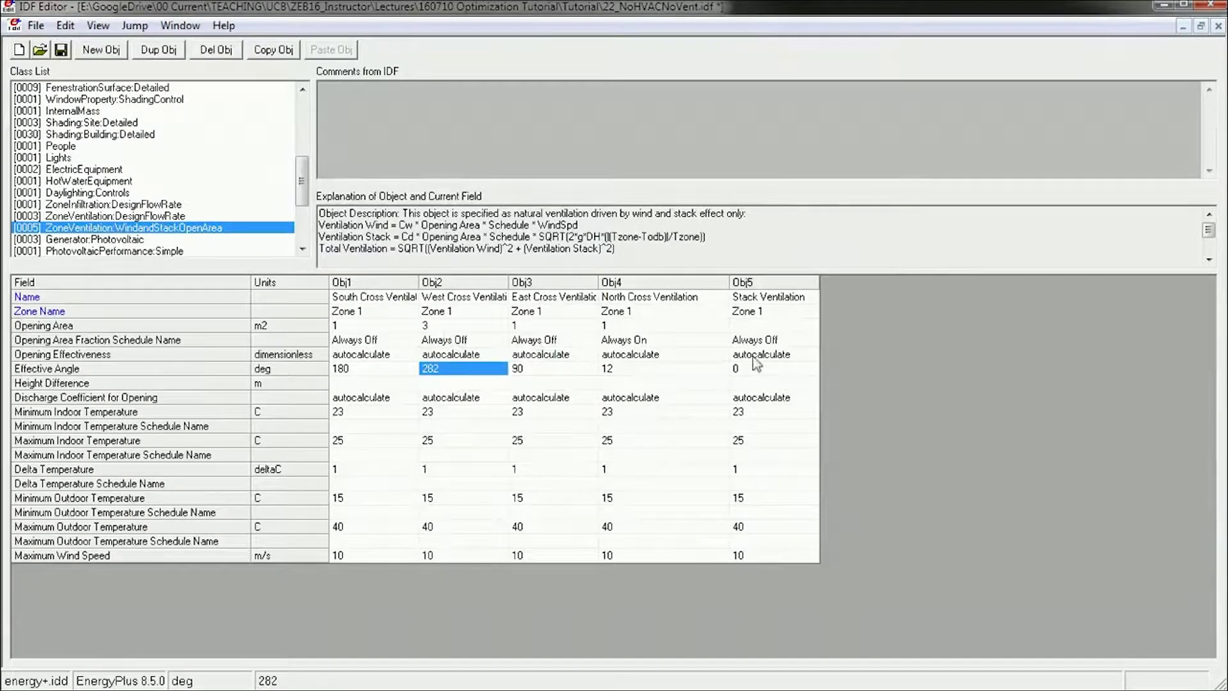
{"action": "left_click", "coordinate": [643, 342]}
{"action": "left_click", "coordinate": [721, 340]}
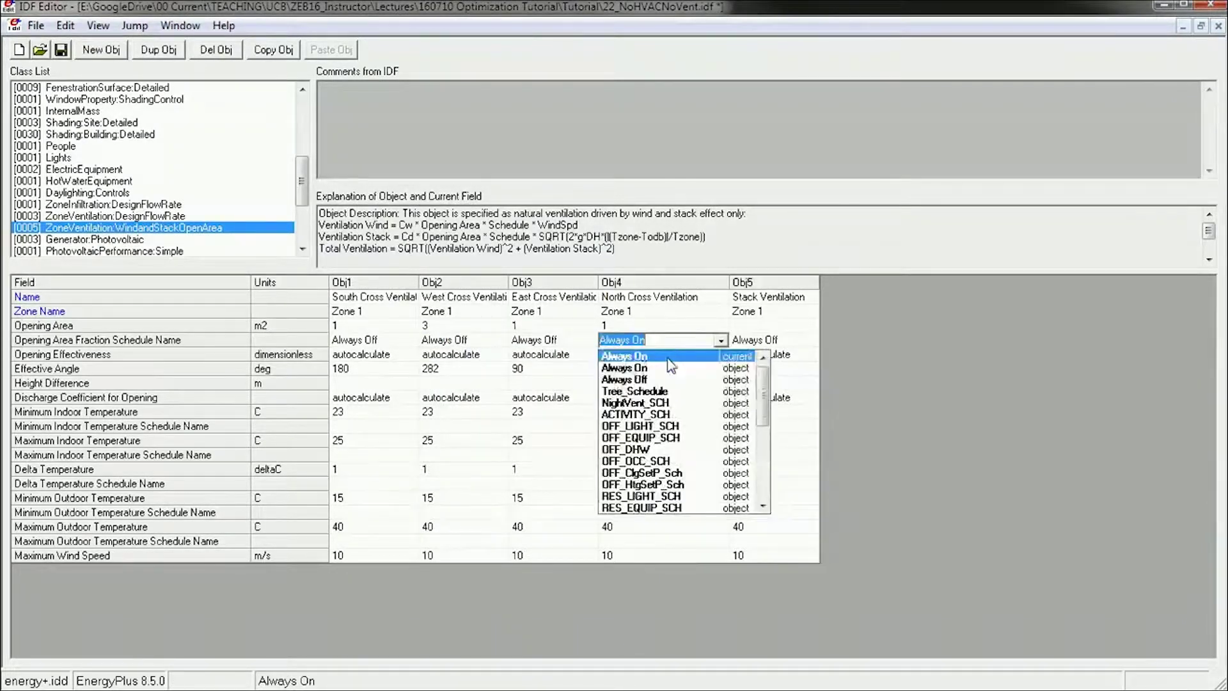
{"action": "left_click", "coordinate": [659, 382]}
Step: Review the Zone 1 exhaust ventilation schedule on the DesignFlowRate objects and run the simulation
{"action": "left_click", "coordinate": [144, 216]}
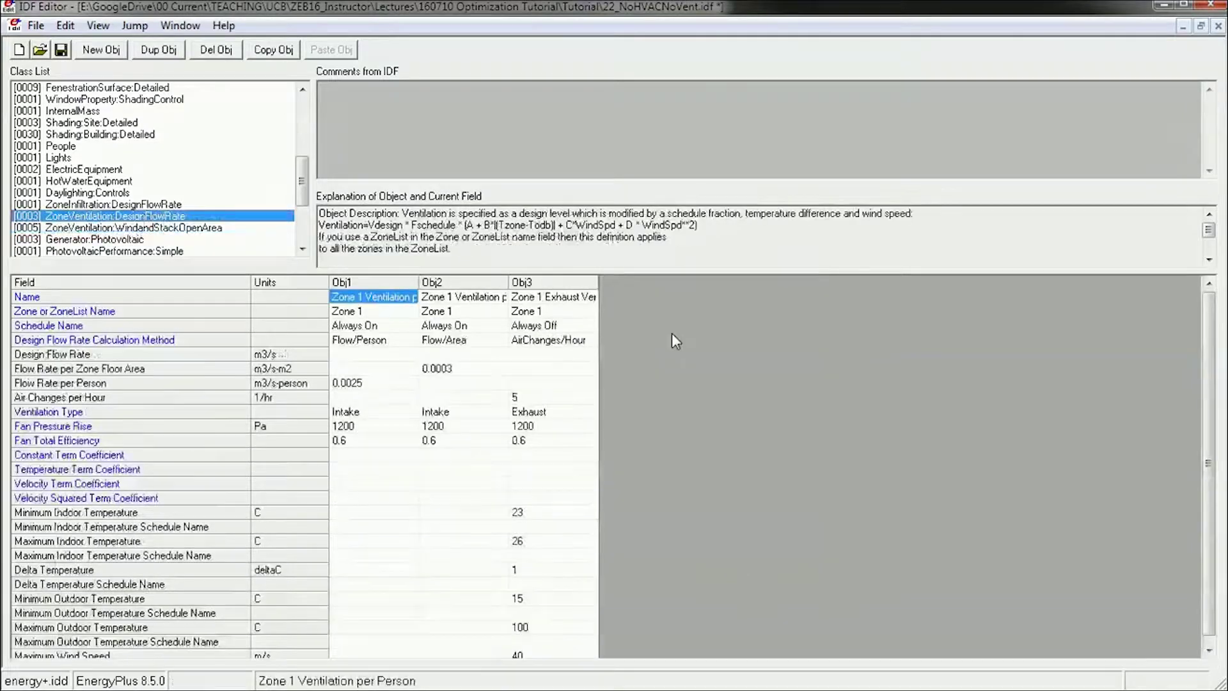
{"action": "double_click", "coordinate": [597, 285]}
{"action": "left_click", "coordinate": [573, 325]}
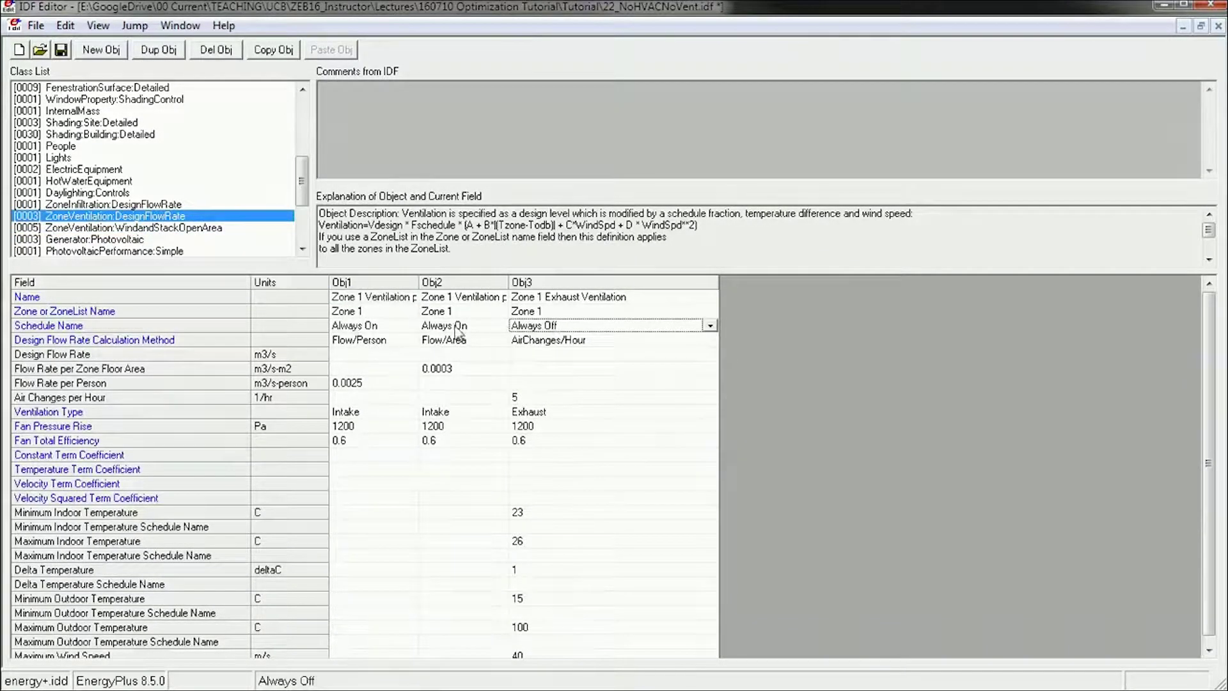
{"action": "left_click_drag", "start_coordinate": [416, 281], "coordinate": [497, 281]}
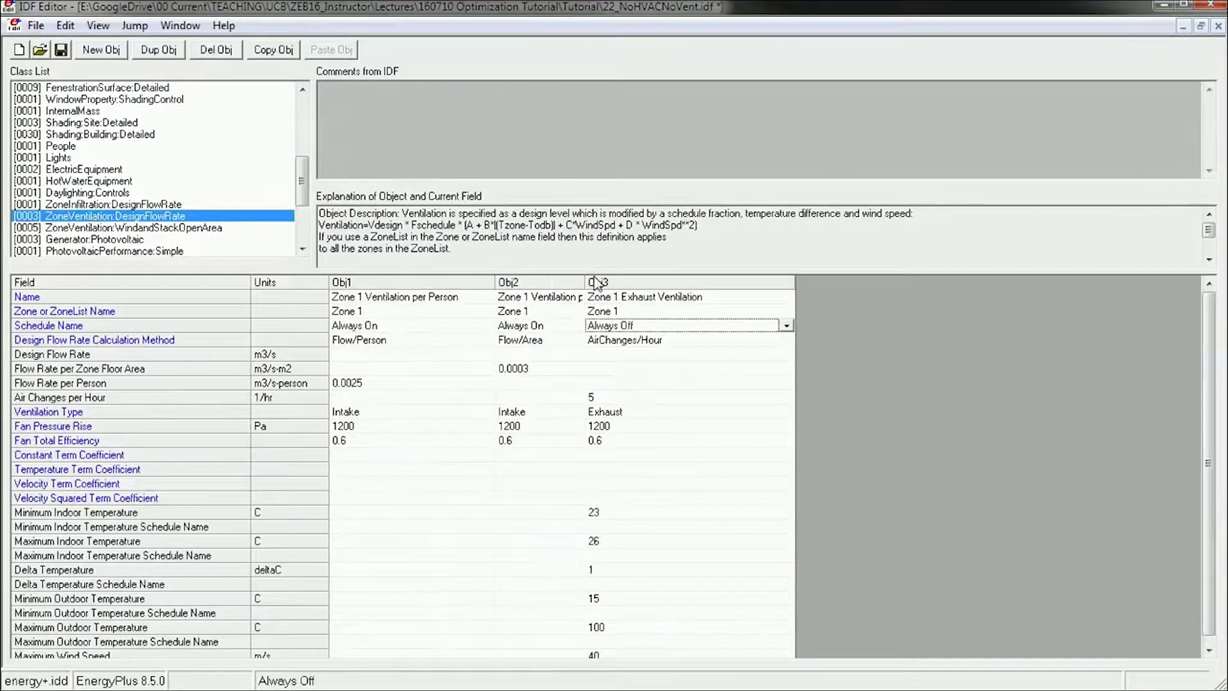
{"action": "left_click_drag", "start_coordinate": [582, 279], "coordinate": [686, 282]}
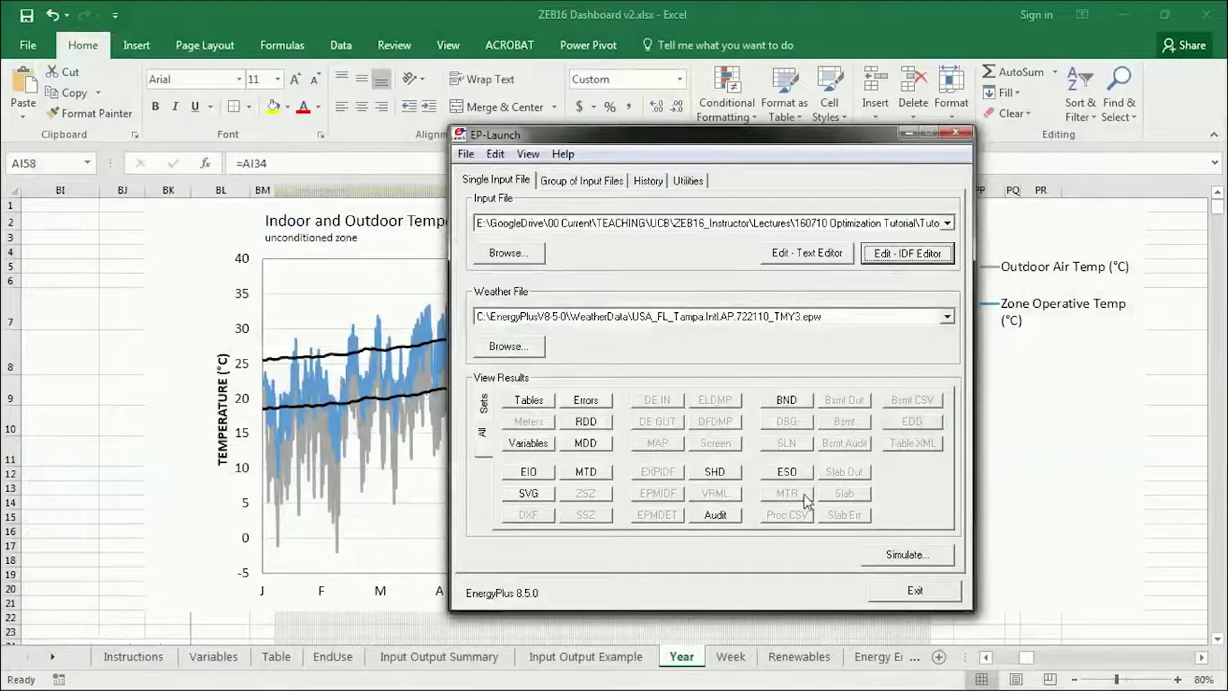
{"action": "left_click", "coordinate": [907, 554]}
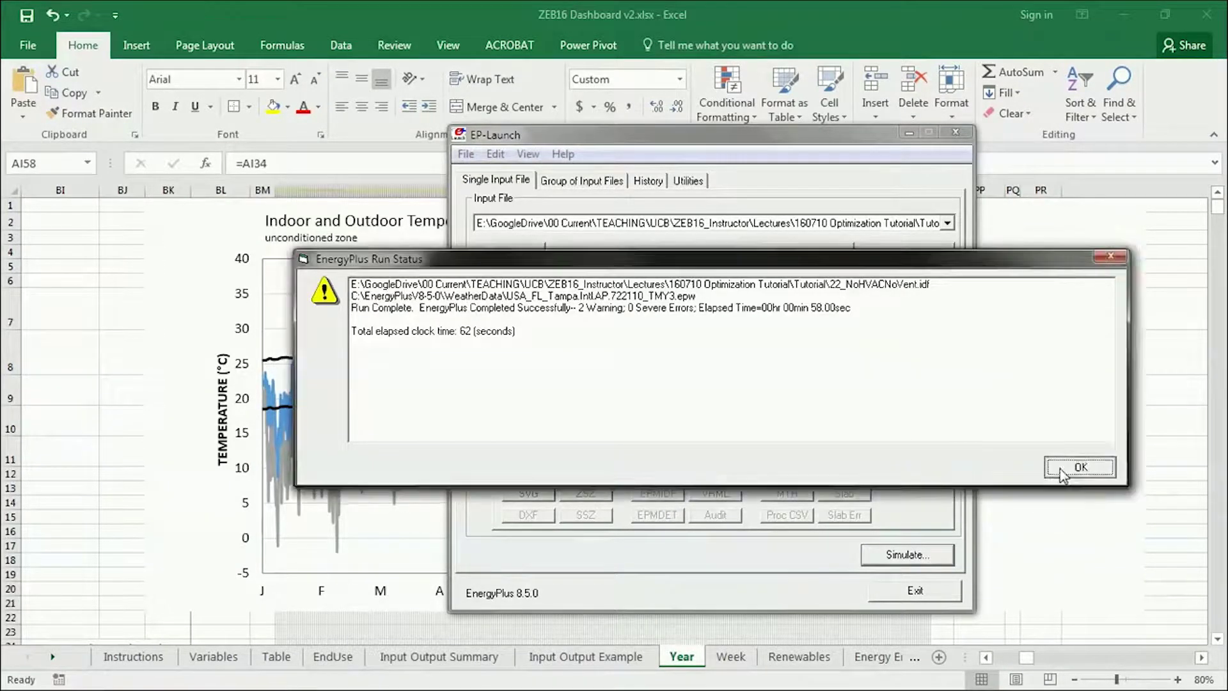
Step: Dismiss the completed run status report and select the whole 22_NoHVACNoVent.csv results sheet
{"action": "left_click", "coordinate": [1080, 467]}
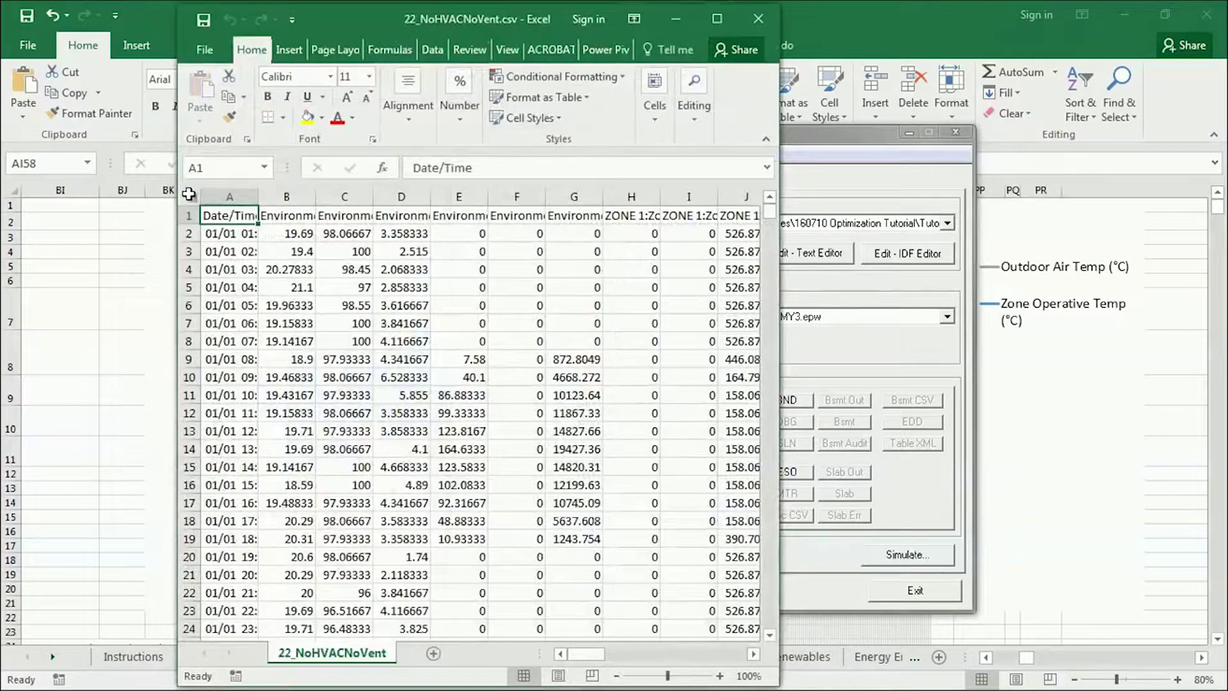
{"action": "left_click", "coordinate": [190, 197]}
Step: Paste the 22_NoHVACNoVent results into cell A1 of the dashboard's Variables sheet, then view the Year sheet
{"action": "key", "text": "ctrl+c"}
{"action": "left_click", "coordinate": [88, 447]}
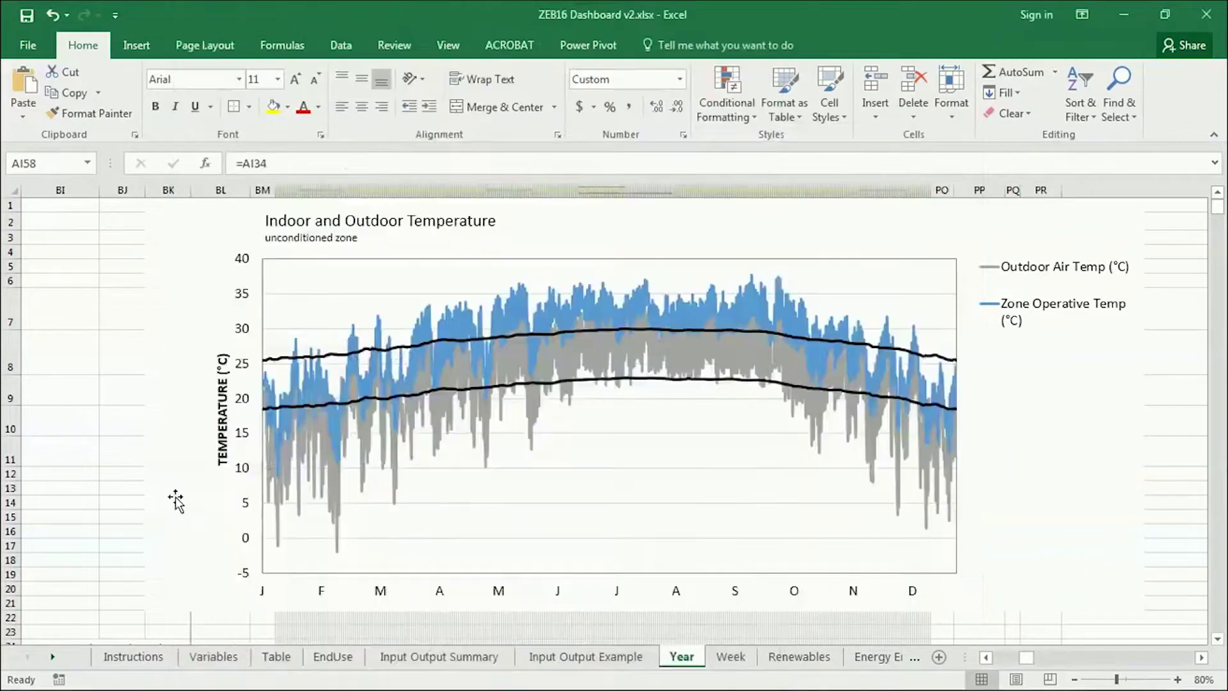
{"action": "left_click", "coordinate": [213, 656]}
{"action": "left_click", "coordinate": [67, 212]}
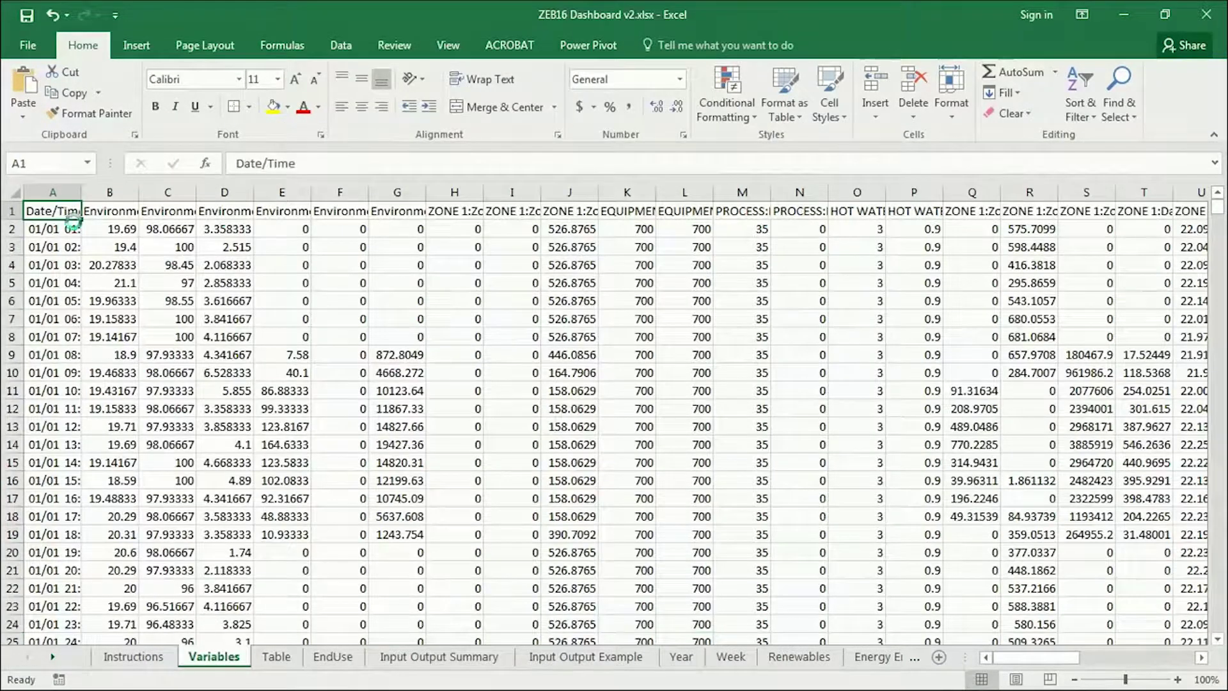
{"action": "key", "text": "ctrl+v"}
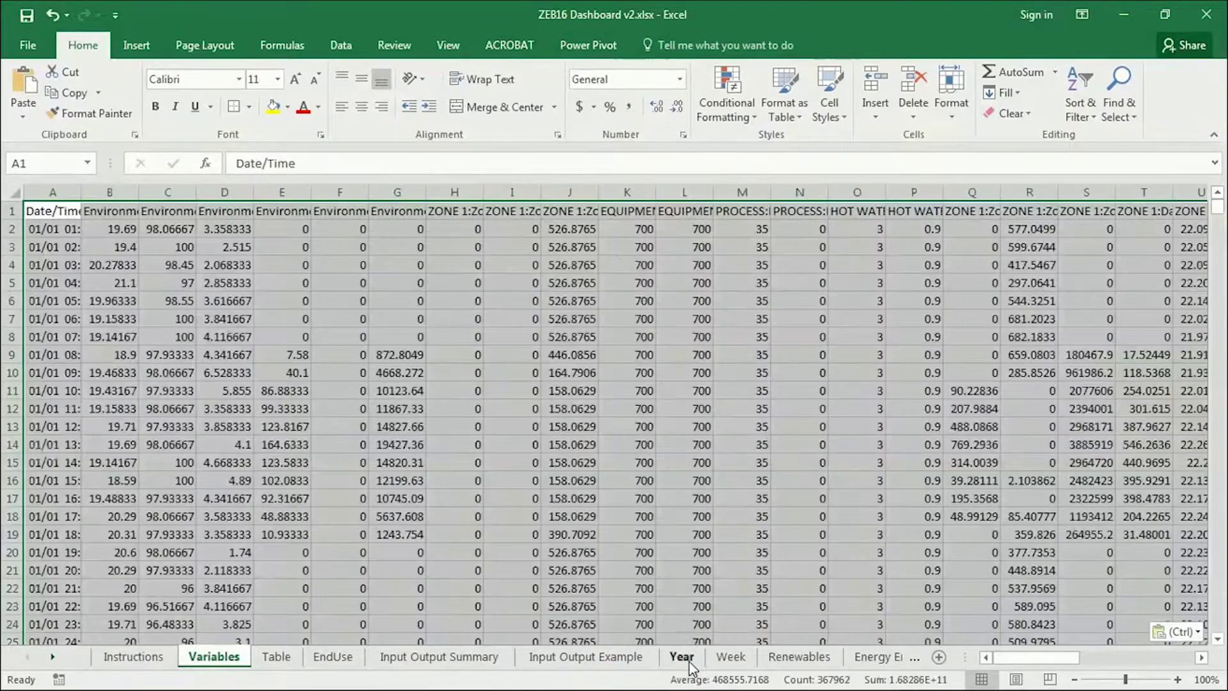
{"action": "left_click", "coordinate": [681, 657]}
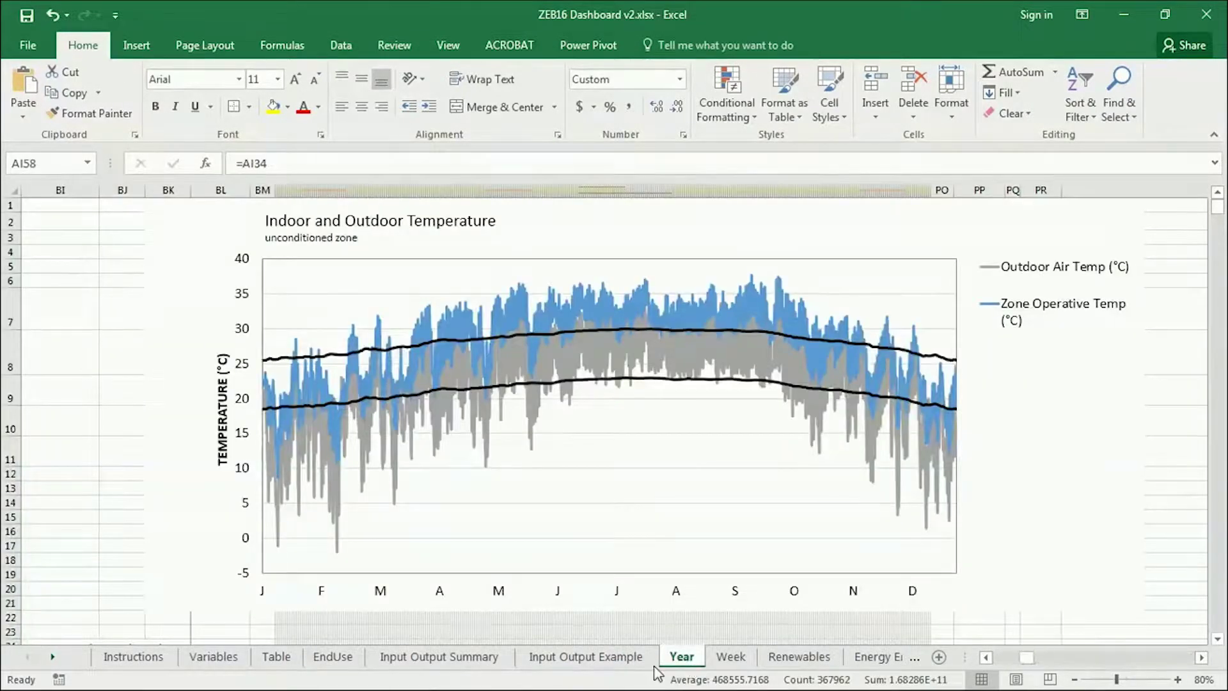
{"action": "scroll", "coordinate": [658, 502], "scroll_direction": "down", "scroll_amount": 1}
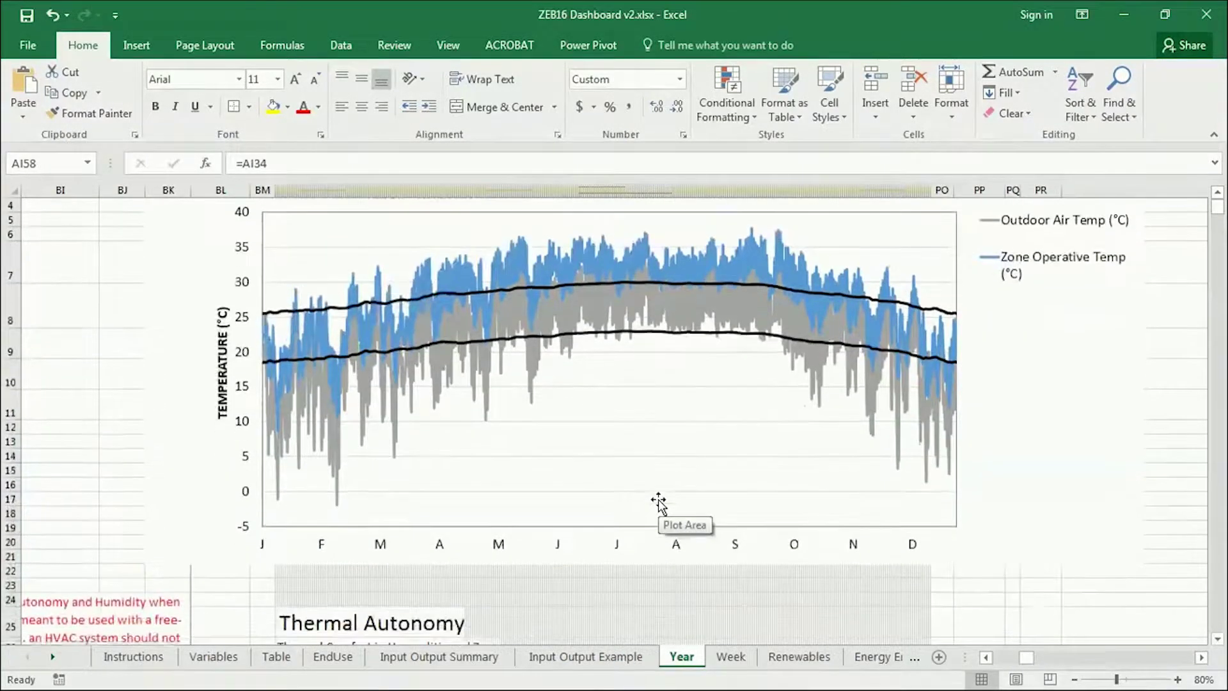
Step: Scroll the Year sheet down to the Humidity When Overheating chart and inspect its monthly data points
{"action": "scroll", "coordinate": [563, 423], "scroll_direction": "down", "scroll_amount": 5}
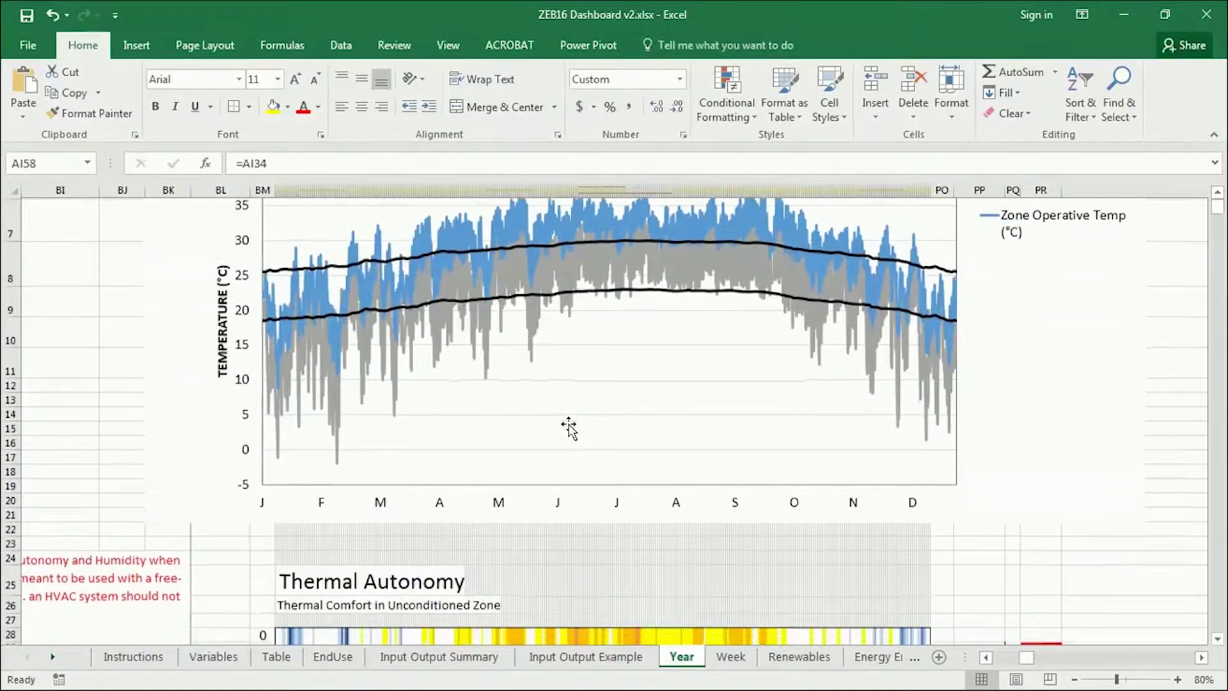
{"action": "scroll", "coordinate": [569, 423], "scroll_direction": "down", "scroll_amount": 2}
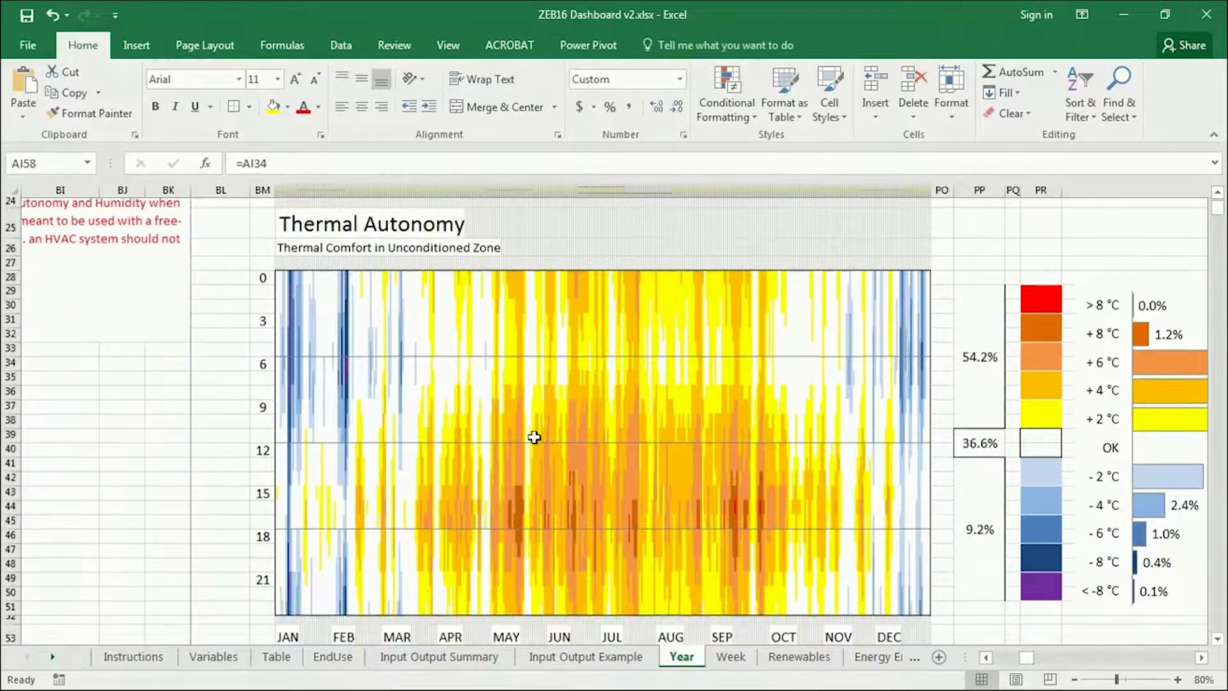
{"action": "scroll", "coordinate": [606, 448], "scroll_direction": "down", "scroll_amount": 6}
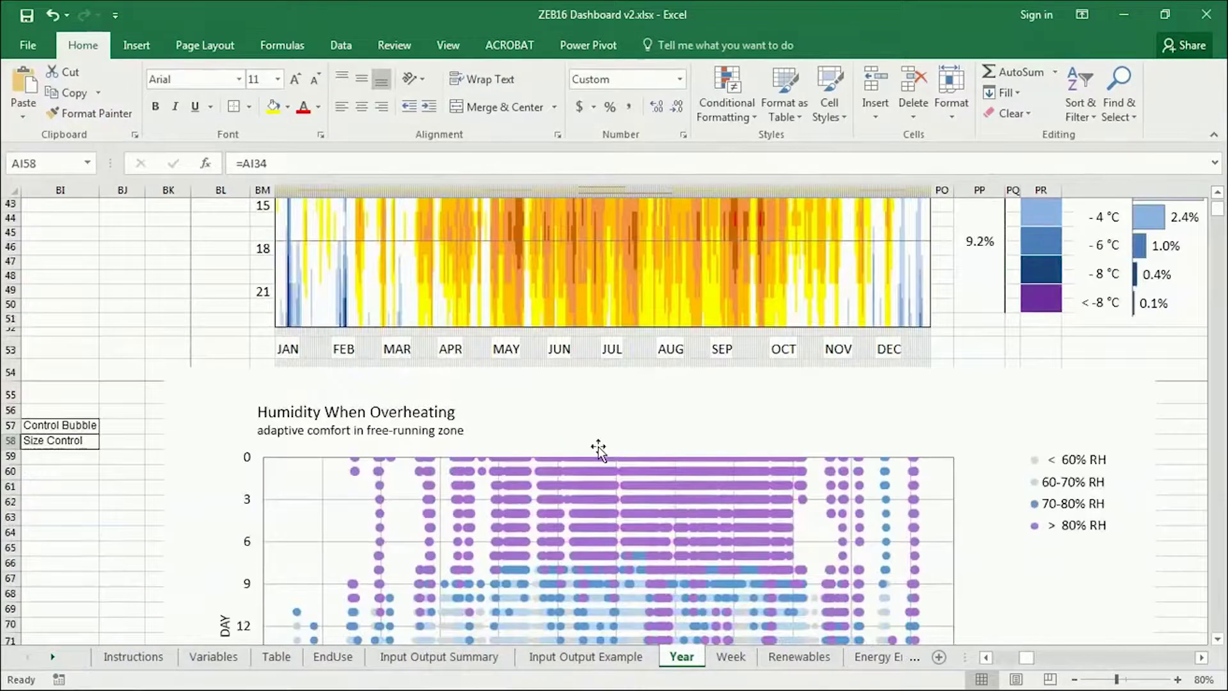
{"action": "scroll", "coordinate": [505, 382], "scroll_direction": "down", "scroll_amount": 4}
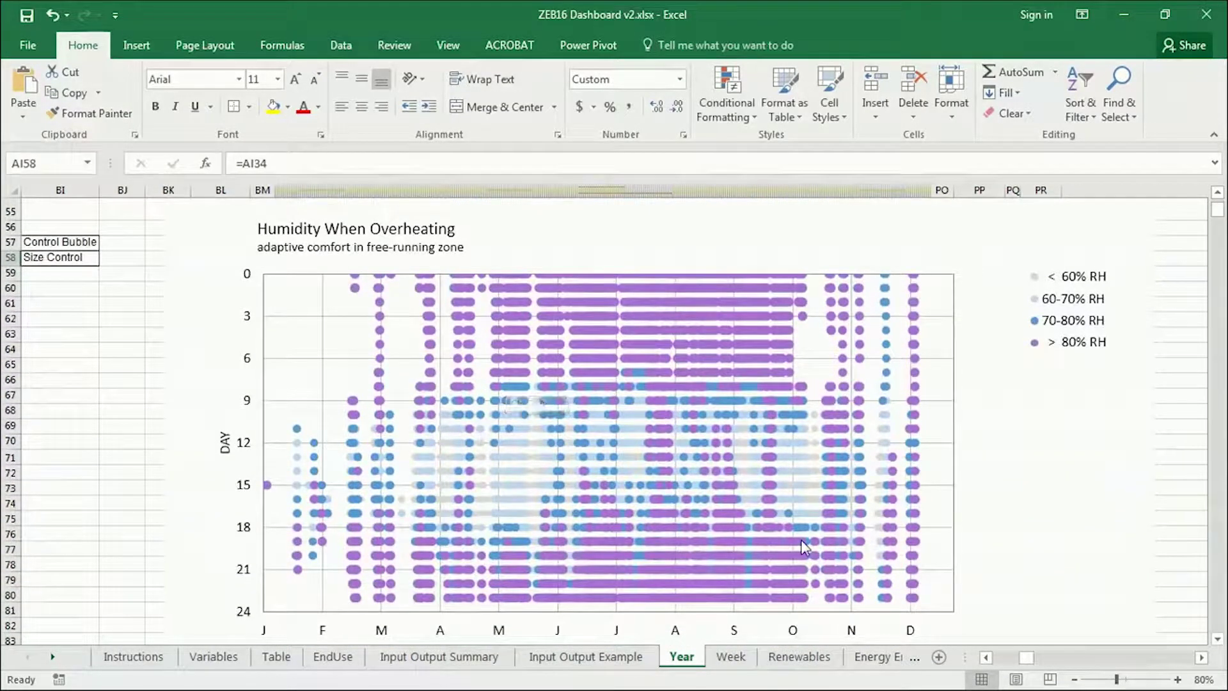
{"action": "mouse_move", "coordinate": [827, 561]}
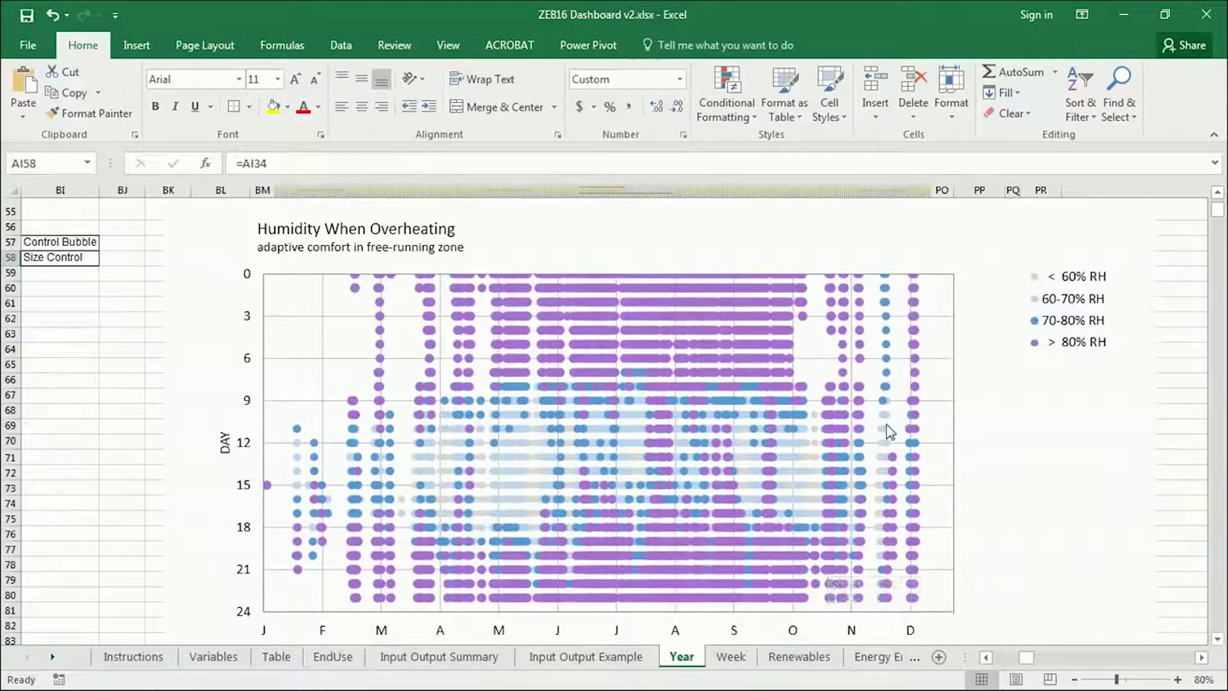
{"action": "mouse_move", "coordinate": [887, 430]}
{"action": "mouse_move", "coordinate": [762, 415]}
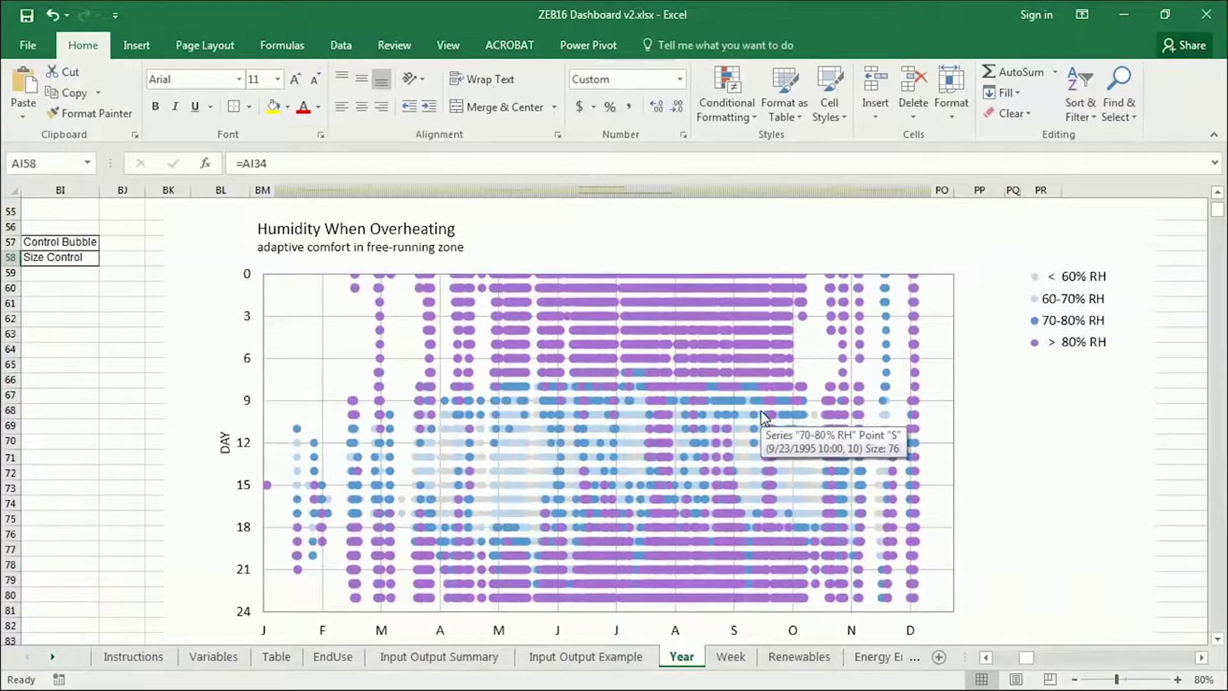
{"action": "scroll", "coordinate": [754, 419], "scroll_direction": "up", "scroll_amount": 10}
{"action": "scroll", "coordinate": [444, 403], "scroll_direction": "up", "scroll_amount": 2}
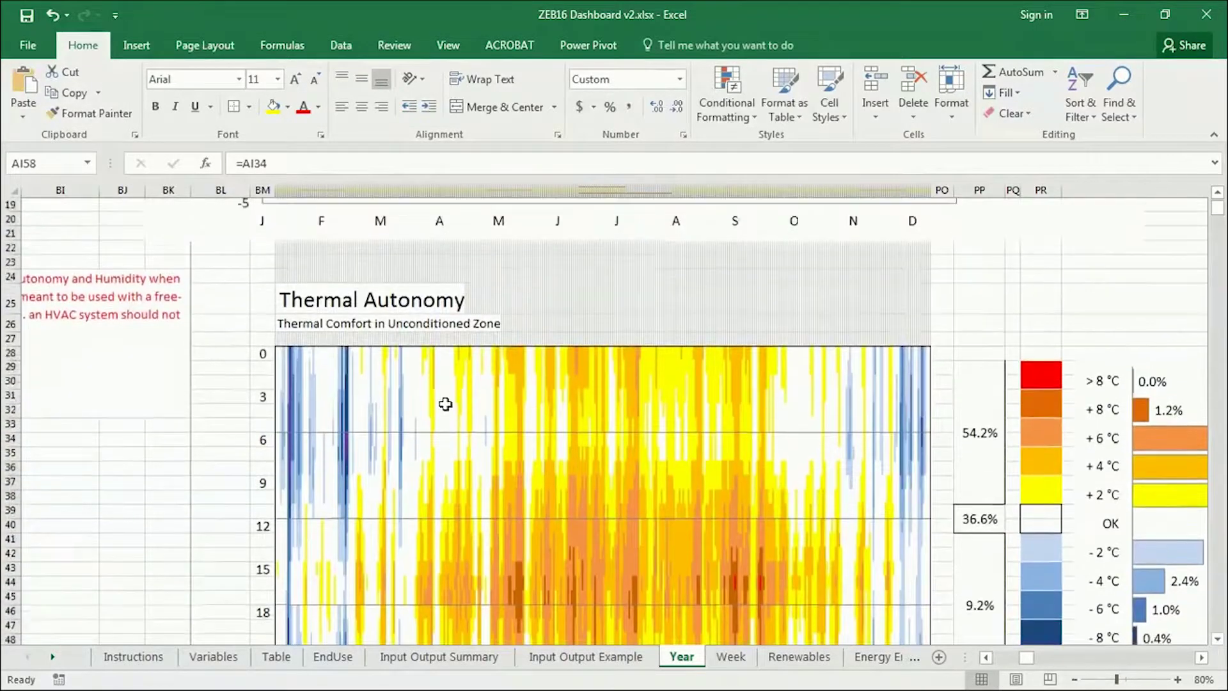
{"action": "scroll", "coordinate": [746, 428], "scroll_direction": "down", "scroll_amount": 2}
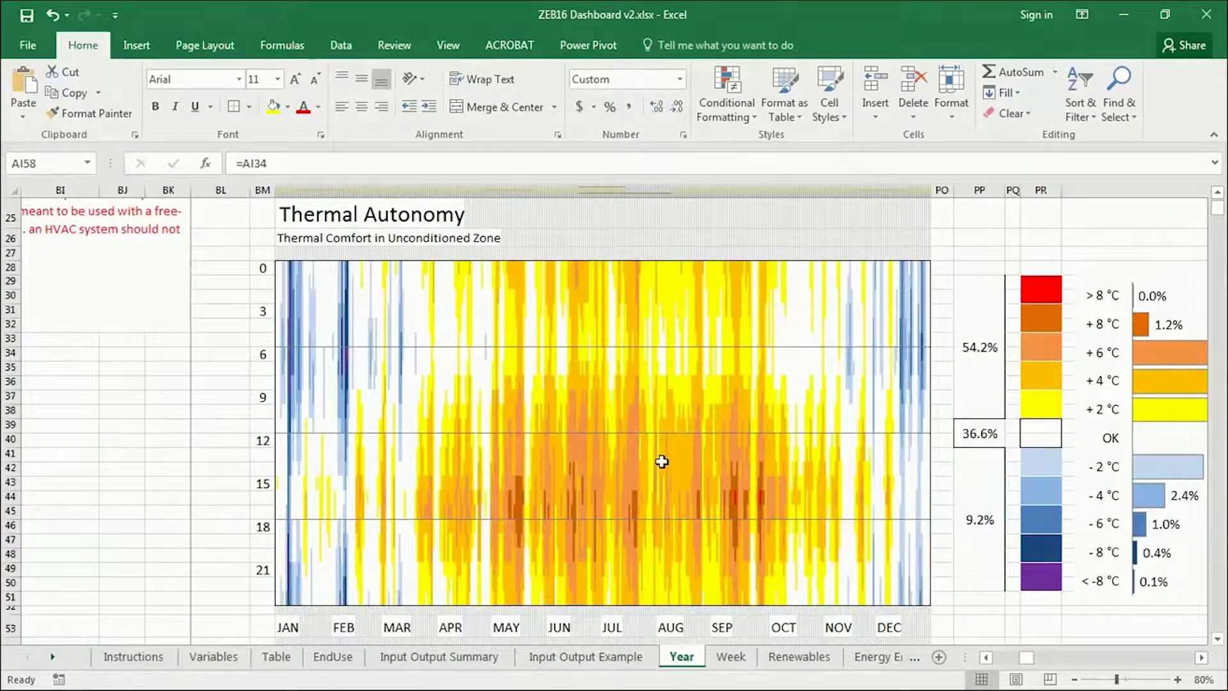
{"action": "scroll", "coordinate": [662, 460], "scroll_direction": "down", "scroll_amount": 10}
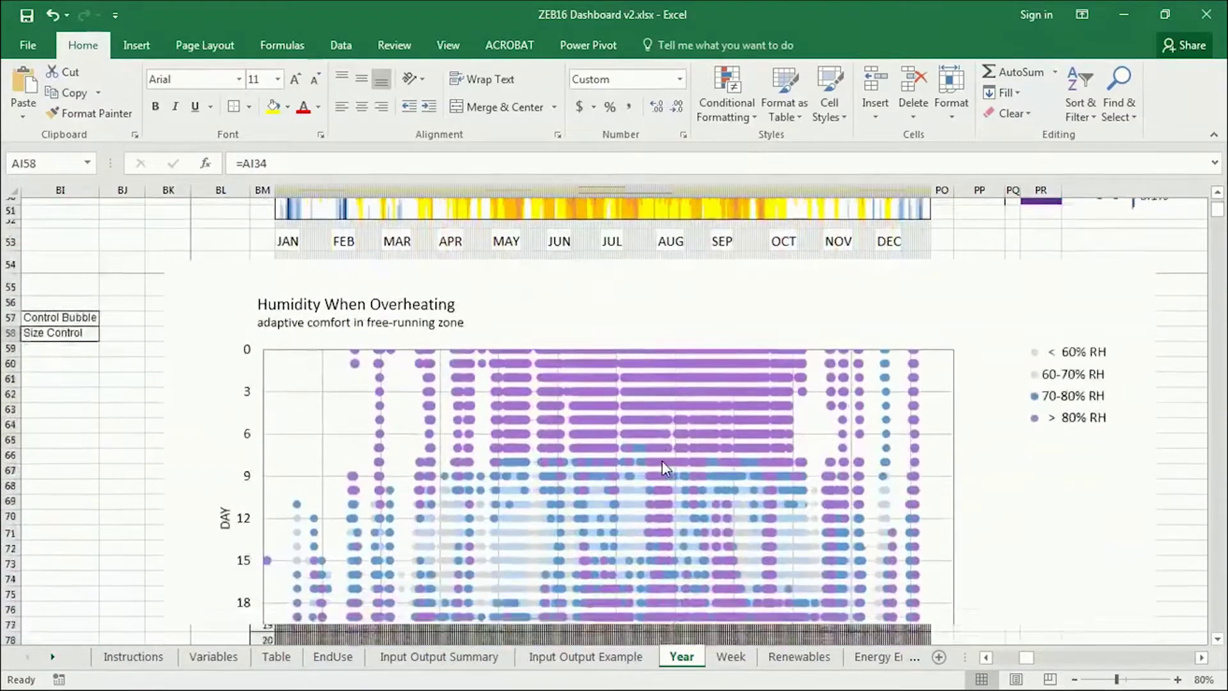
{"action": "scroll", "coordinate": [662, 462], "scroll_direction": "up", "scroll_amount": 1}
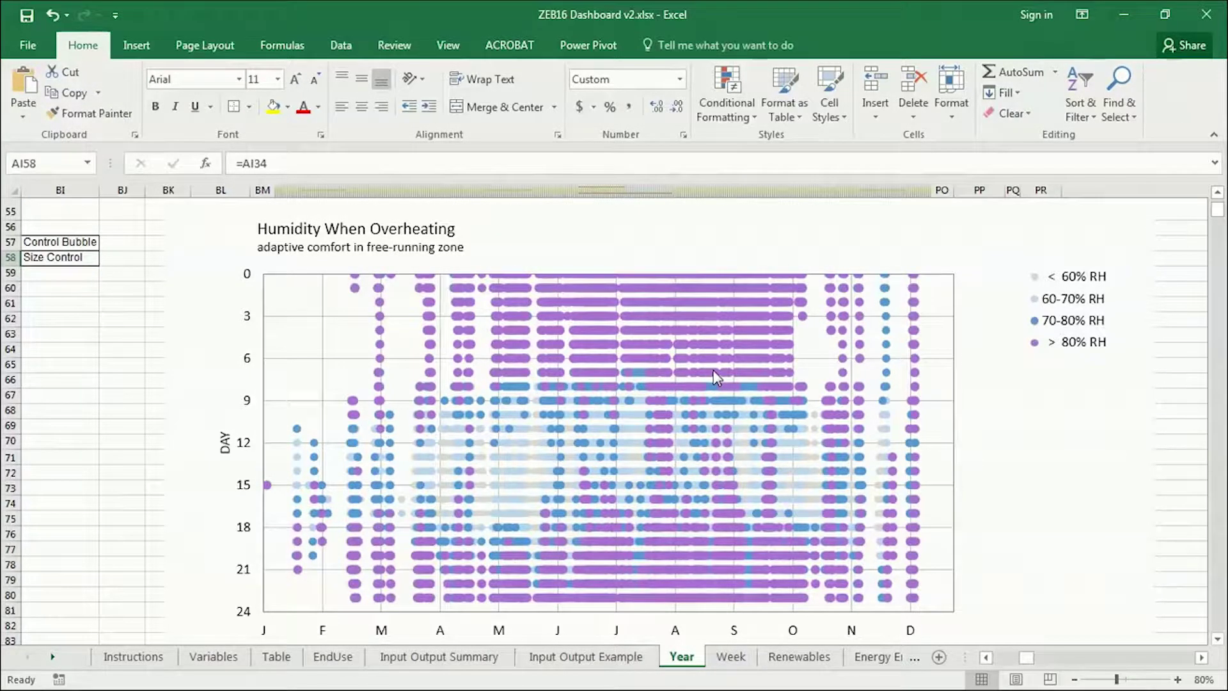
Step: Print the workbook with the Adobe PDF printer to ZEB16 Dashboard v2.pdf on the Desktop
{"action": "mouse_move", "coordinate": [715, 449]}
{"action": "mouse_move", "coordinate": [622, 442]}
{"action": "left_click", "coordinate": [28, 44]}
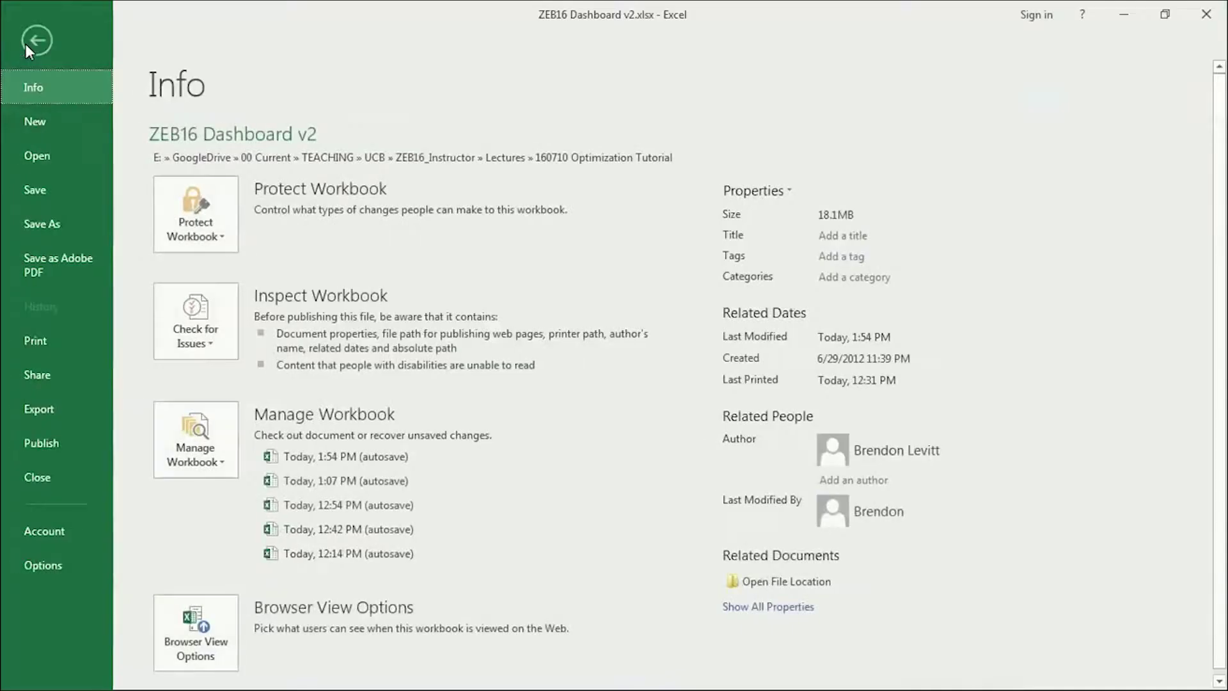
{"action": "left_click", "coordinate": [34, 345]}
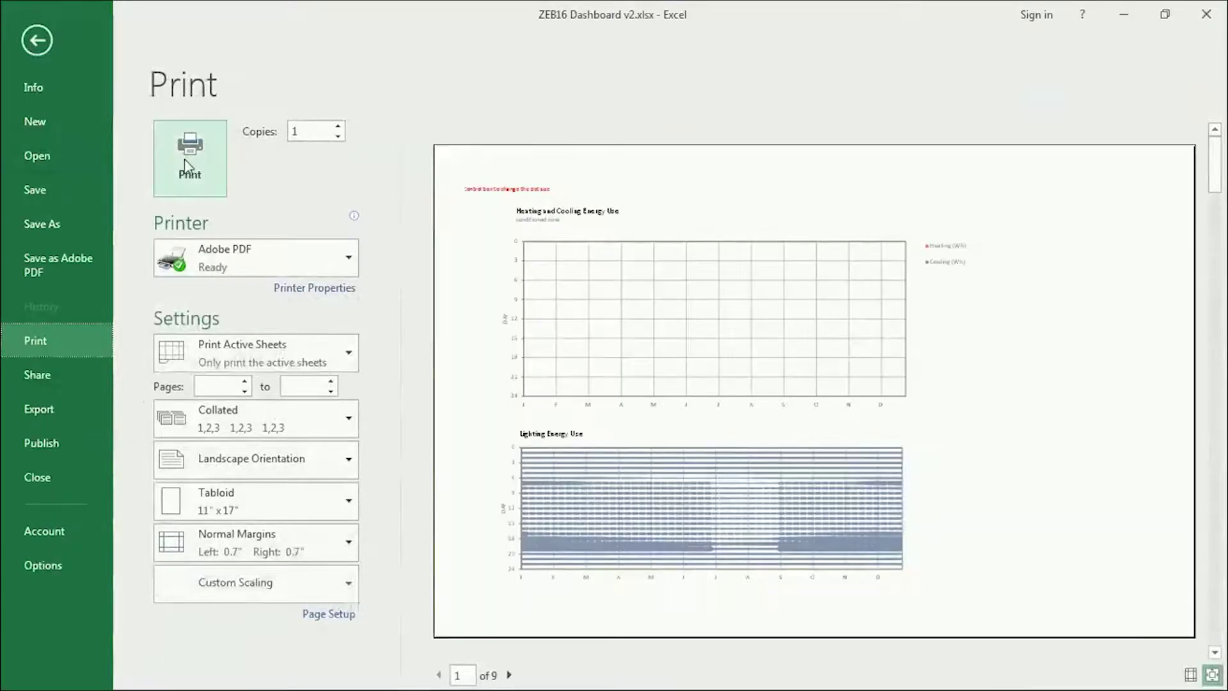
{"action": "left_click", "coordinate": [186, 159]}
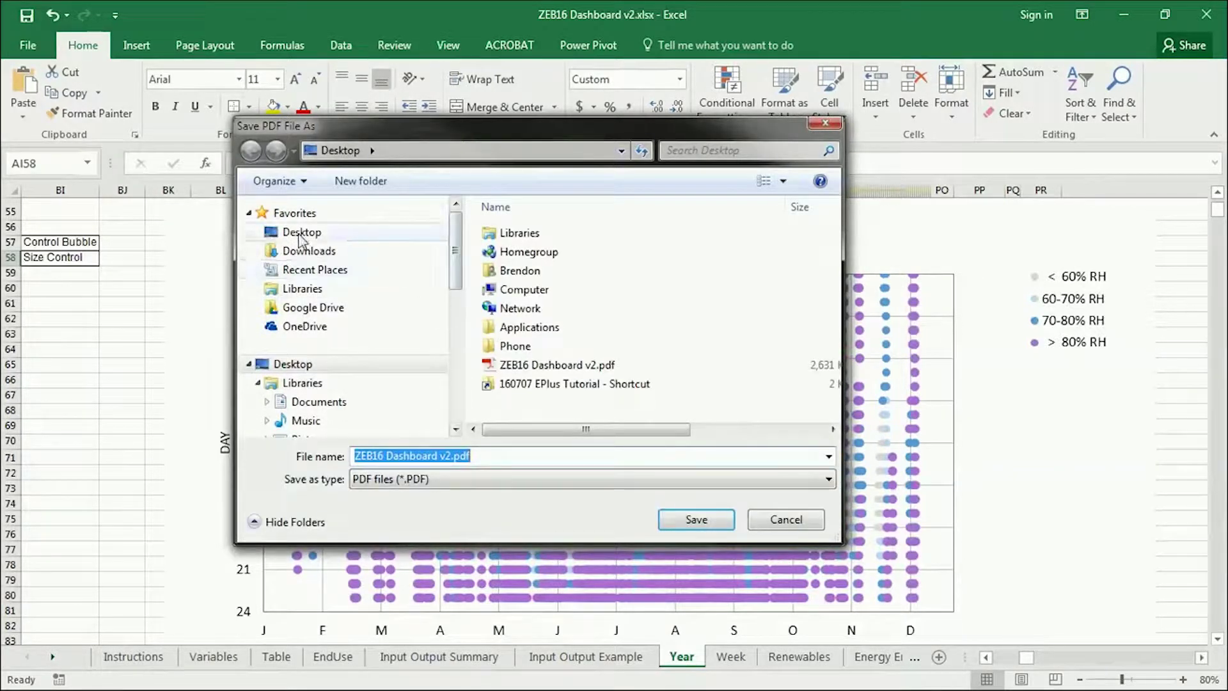
{"action": "left_click", "coordinate": [696, 519]}
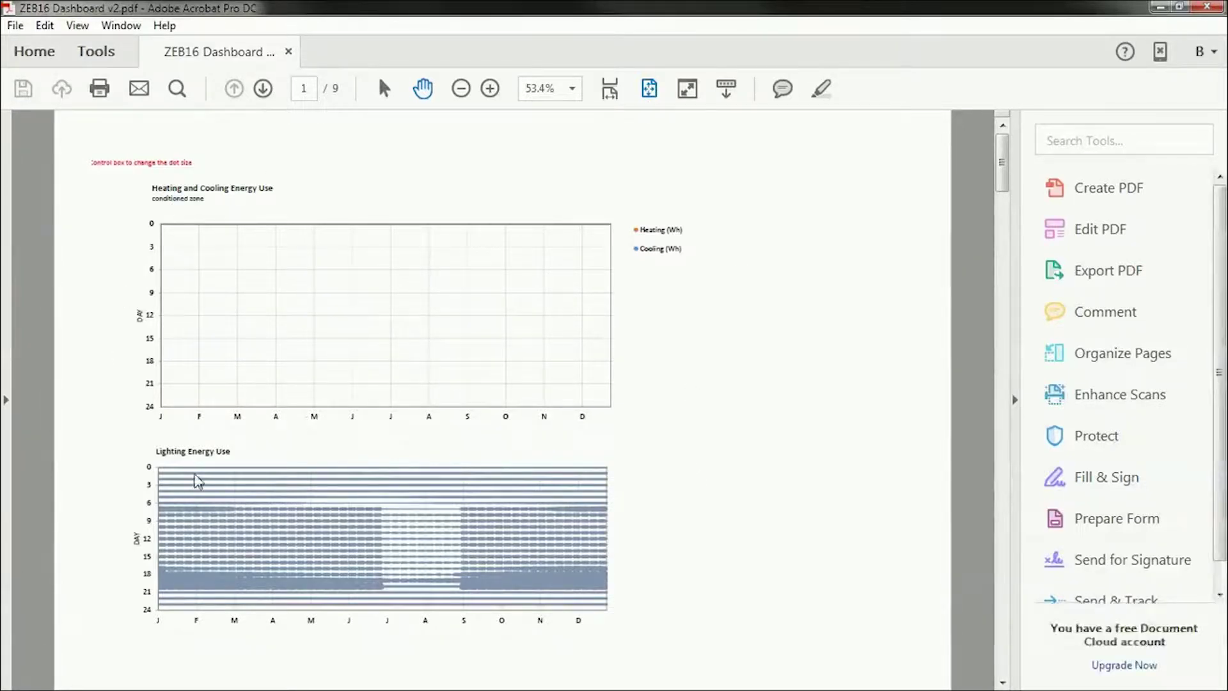
Step: Scroll through the PDF and export its 9 pages as PNG images to the Desktop
{"action": "scroll", "coordinate": [206, 487], "scroll_direction": "down", "scroll_amount": 5}
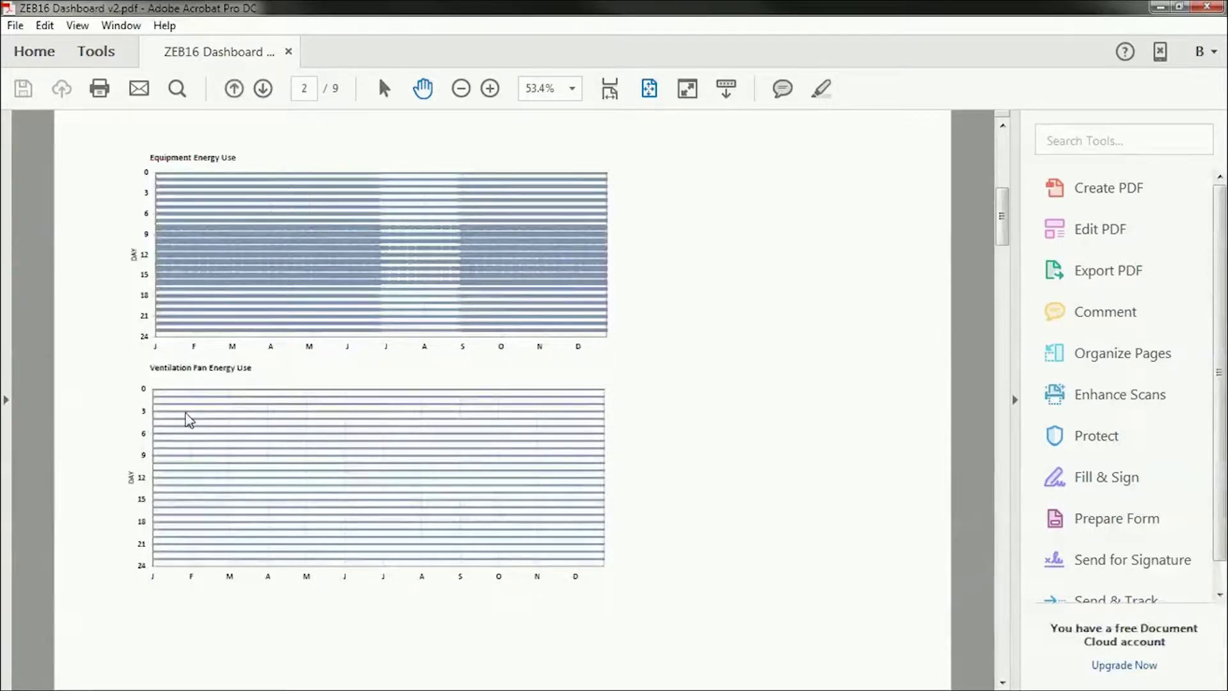
{"action": "scroll", "coordinate": [189, 420], "scroll_direction": "down", "scroll_amount": 5}
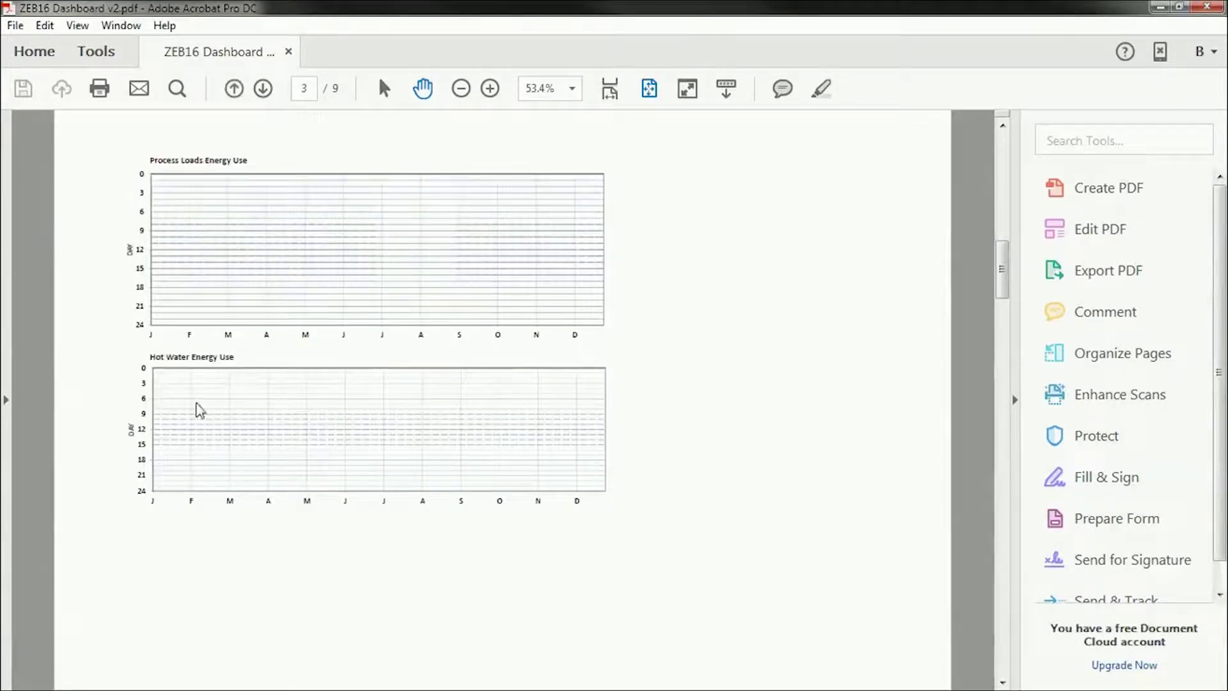
{"action": "scroll", "coordinate": [197, 408], "scroll_direction": "down", "scroll_amount": 5}
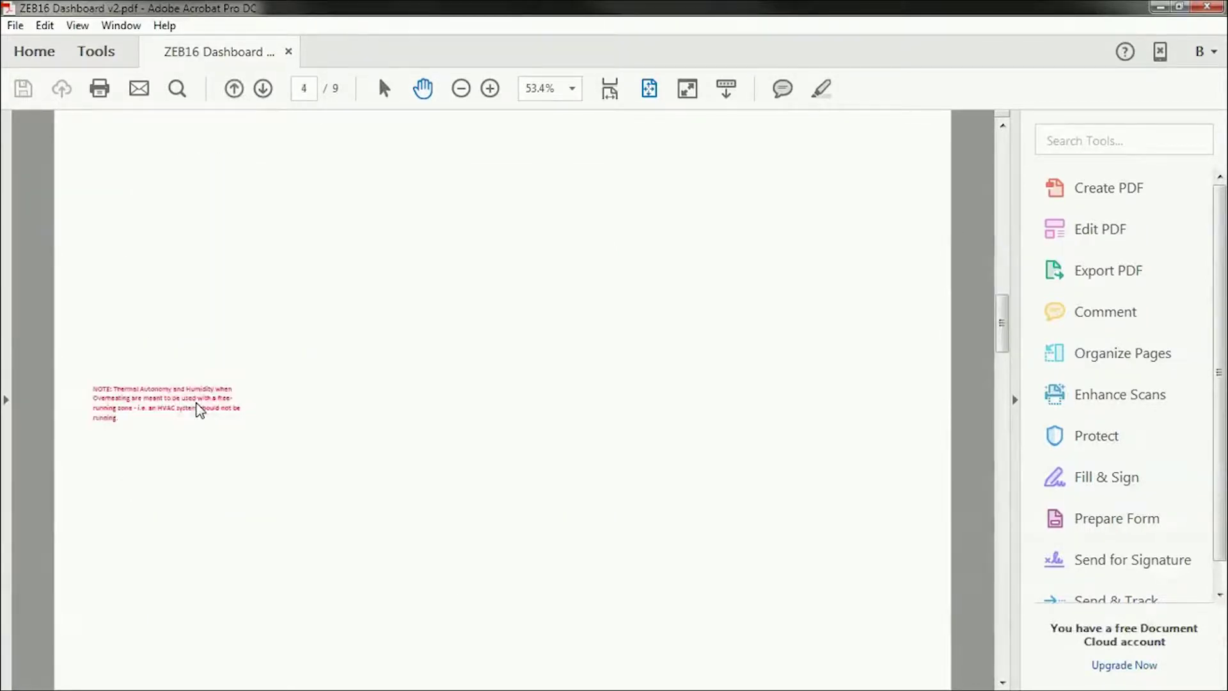
{"action": "scroll", "coordinate": [252, 502], "scroll_direction": "down", "scroll_amount": 10}
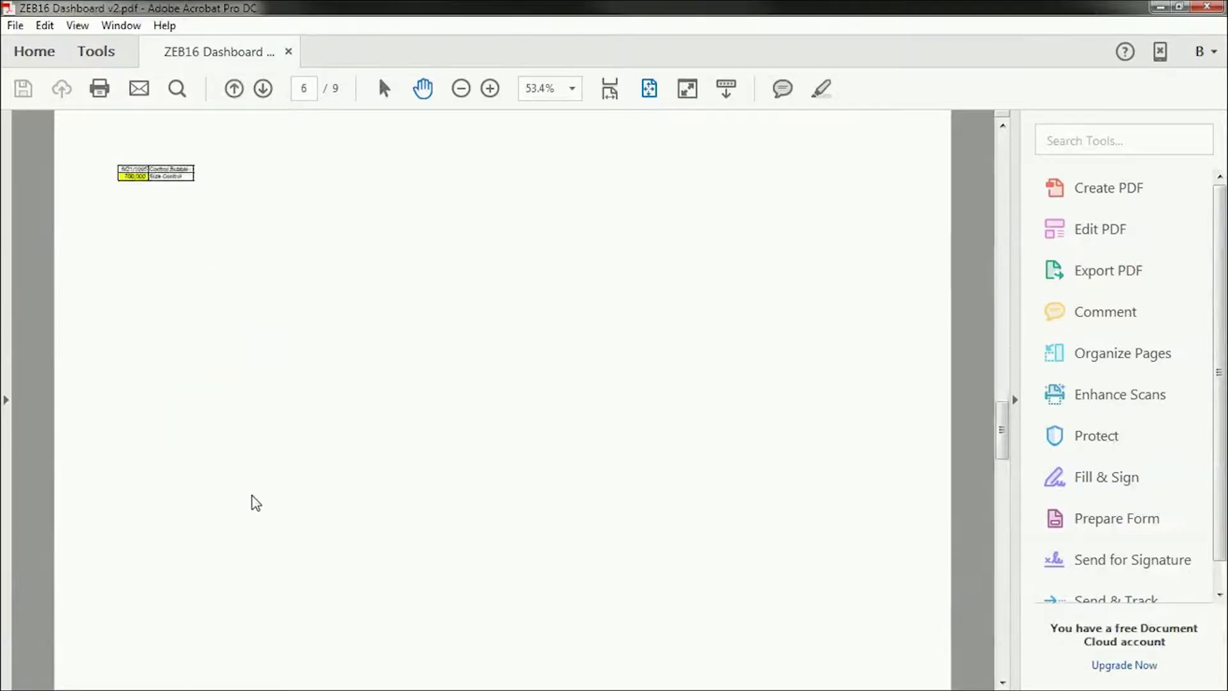
{"action": "scroll", "coordinate": [254, 502], "scroll_direction": "down", "scroll_amount": 5}
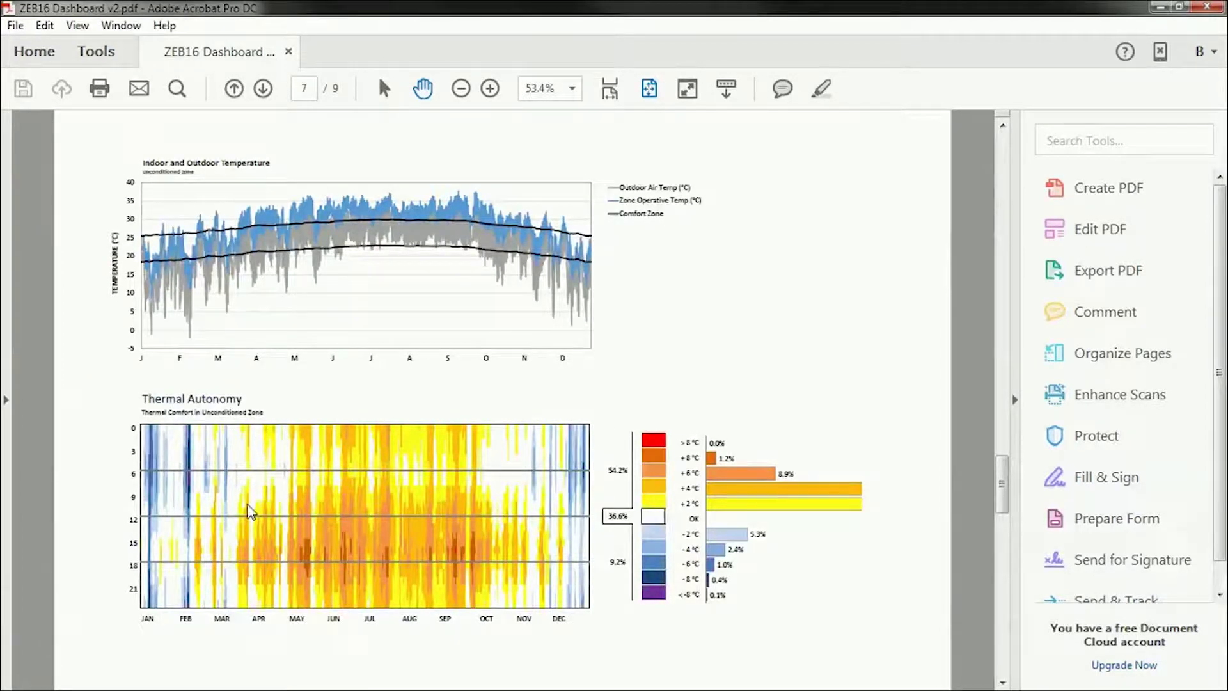
{"action": "scroll", "coordinate": [239, 476], "scroll_direction": "down", "scroll_amount": 5}
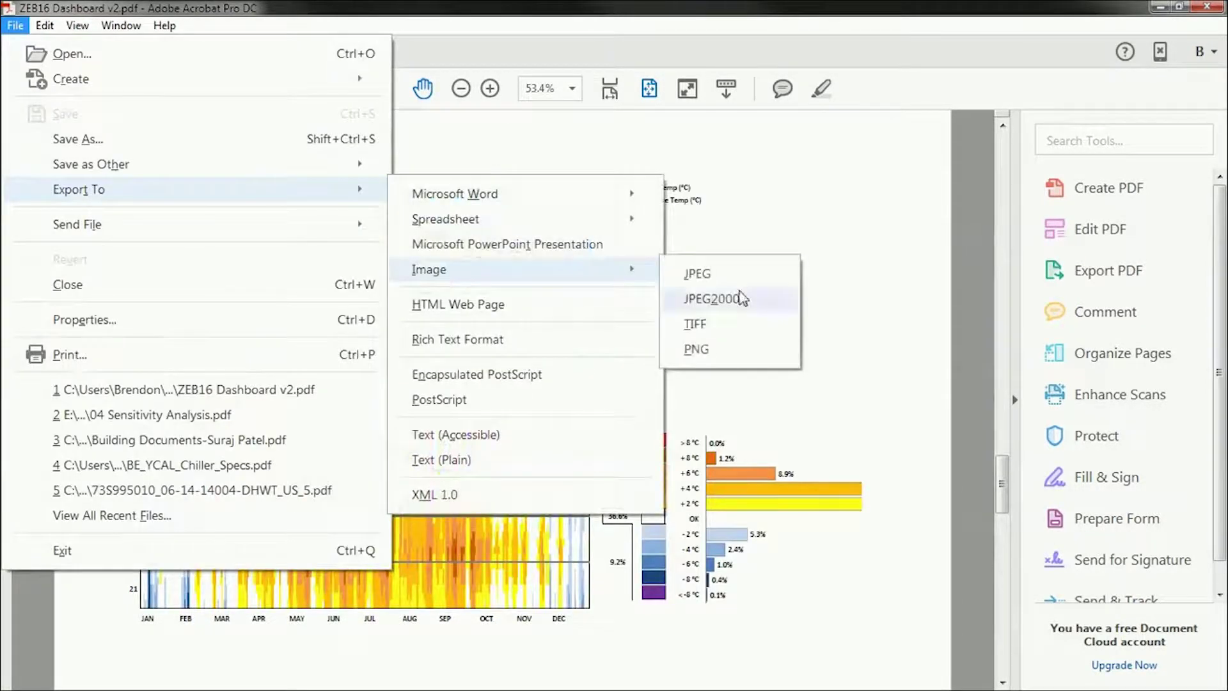
{"action": "left_click", "coordinate": [710, 349]}
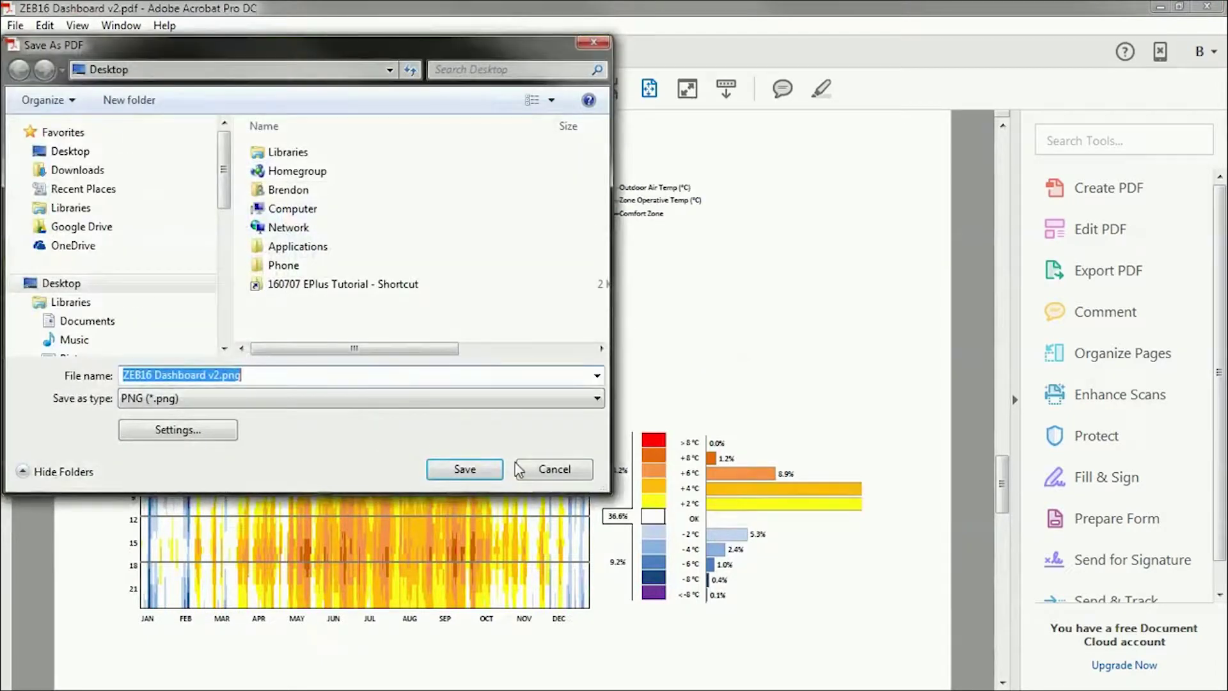
{"action": "left_click", "coordinate": [459, 471]}
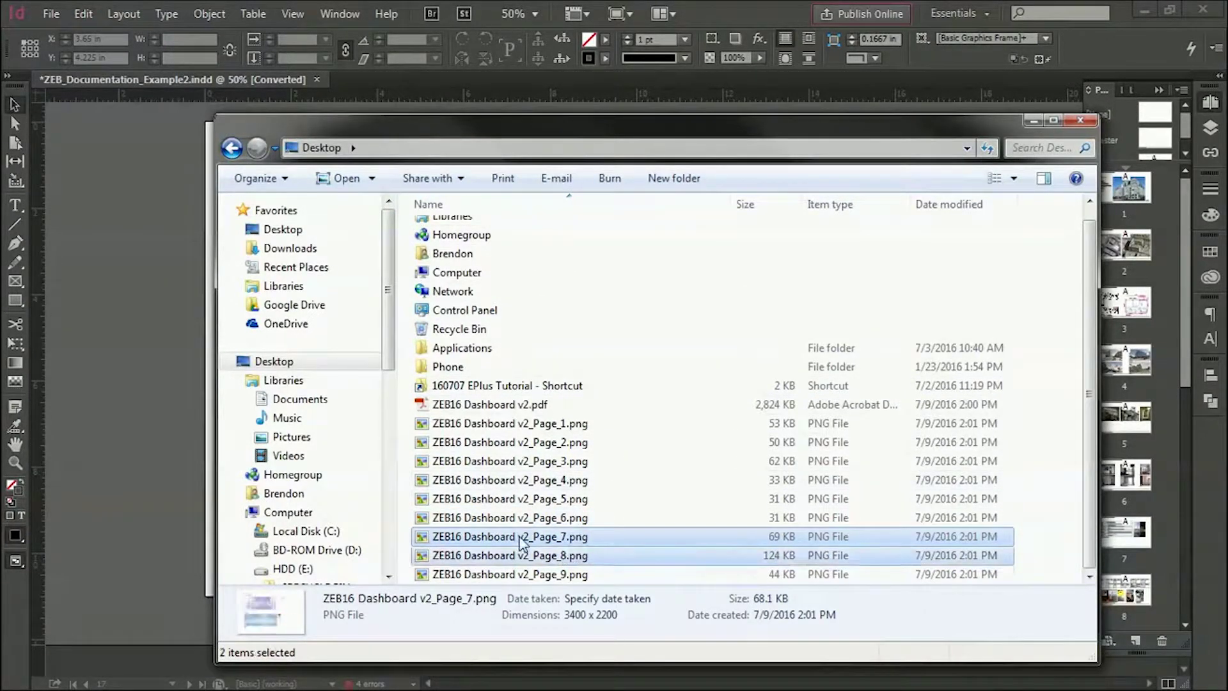
Step: Place the ZEB16 Dashboard v2 Page 7 and Page 8 chart PNGs on page 17
{"action": "left_click_drag", "start_coordinate": [521, 542], "coordinate": [123, 358]}
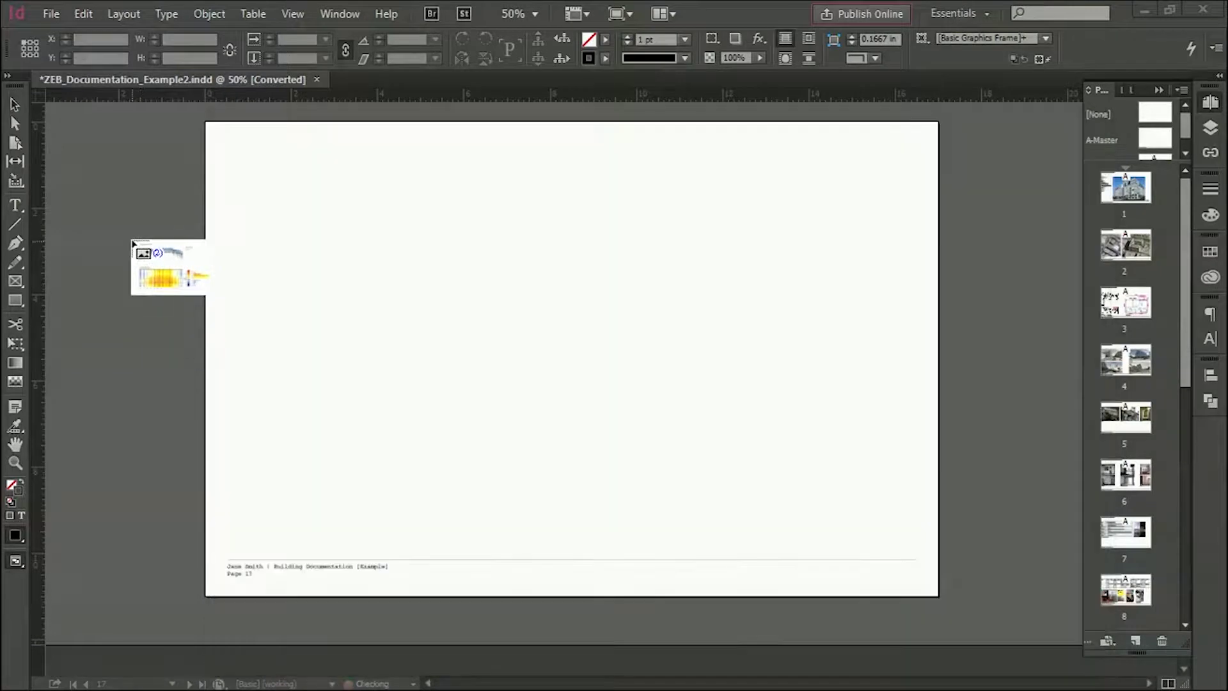
{"action": "left_click", "coordinate": [133, 242]}
{"action": "left_click", "coordinate": [185, 207]}
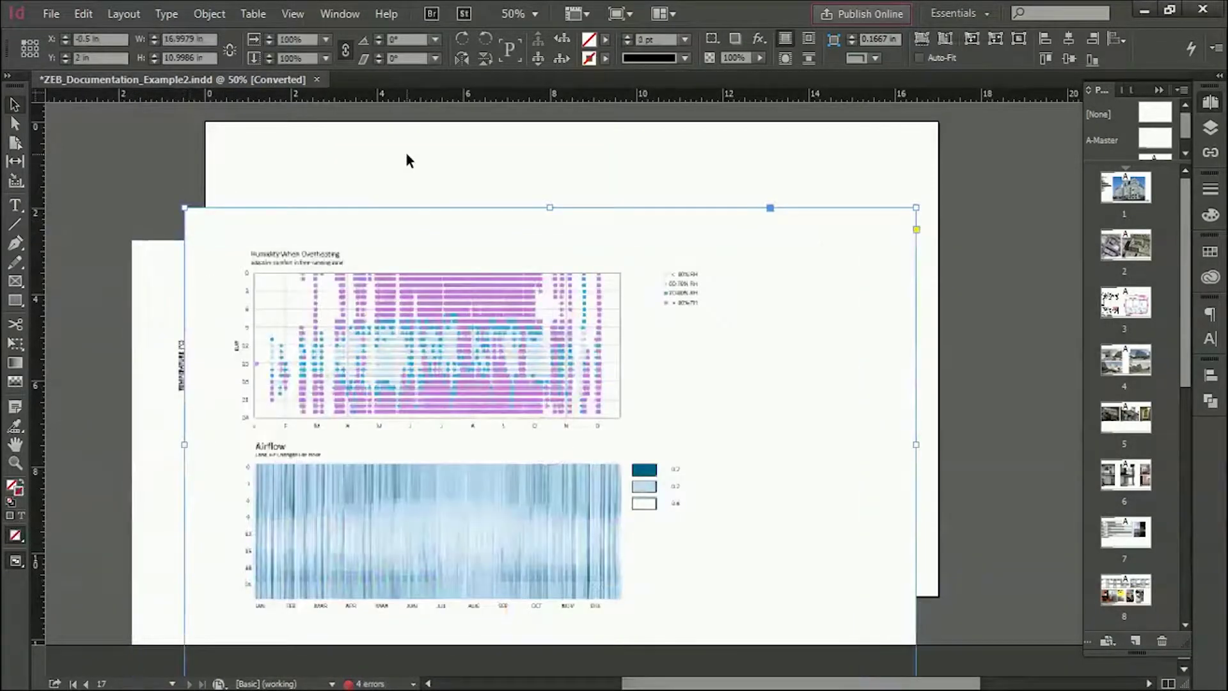
Step: Group the two chart images, scale the group to about half size and move it up-left
{"action": "key", "text": "ctrl+a"}
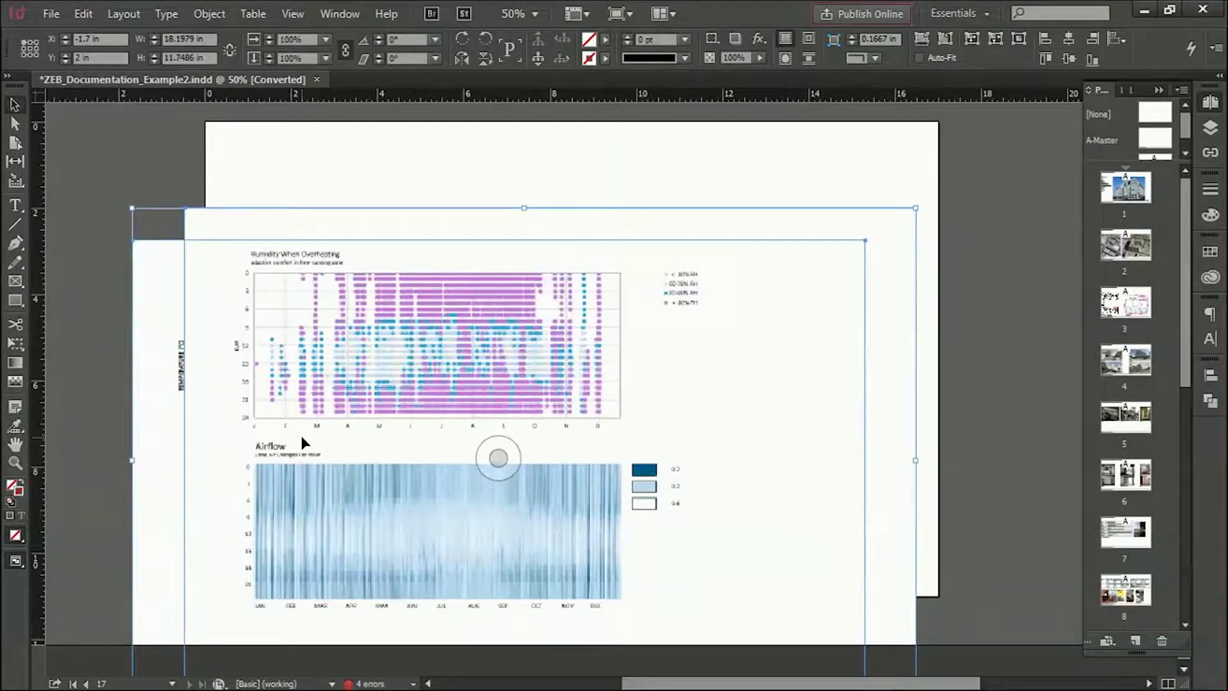
{"action": "key", "text": "ctrl+g"}
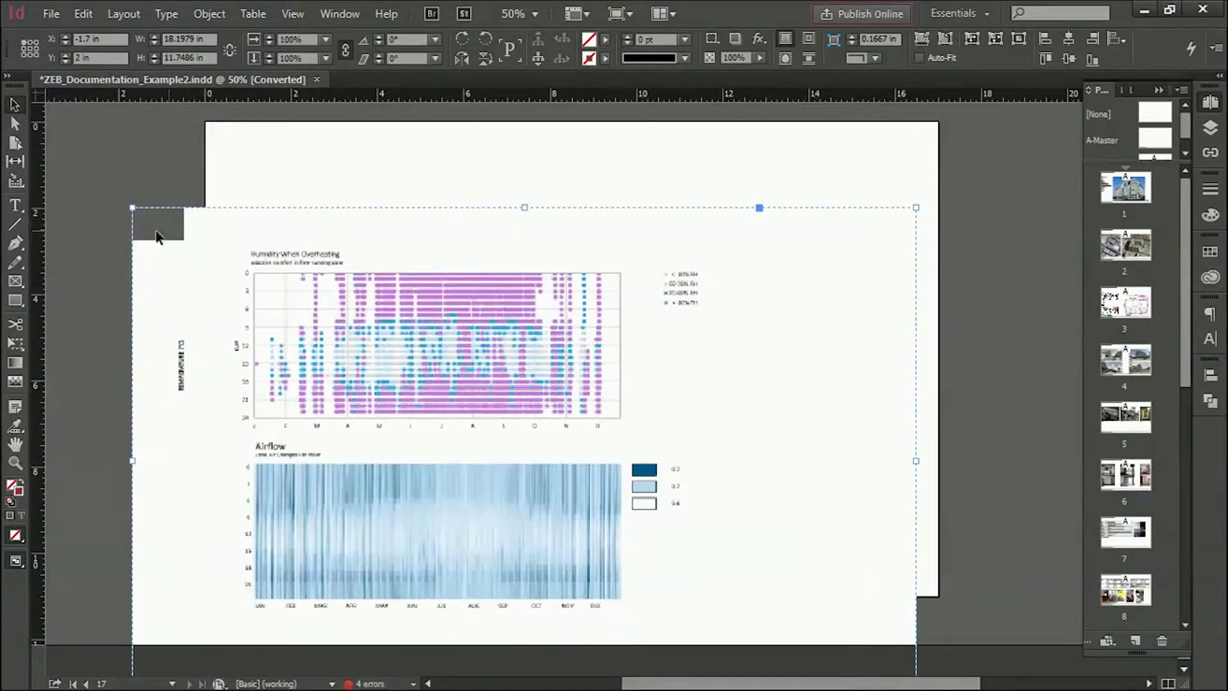
{"action": "left_click_drag", "start_coordinate": [133, 208], "coordinate": [547, 563]}
{"action": "left_click_drag", "start_coordinate": [604, 563], "coordinate": [382, 224]}
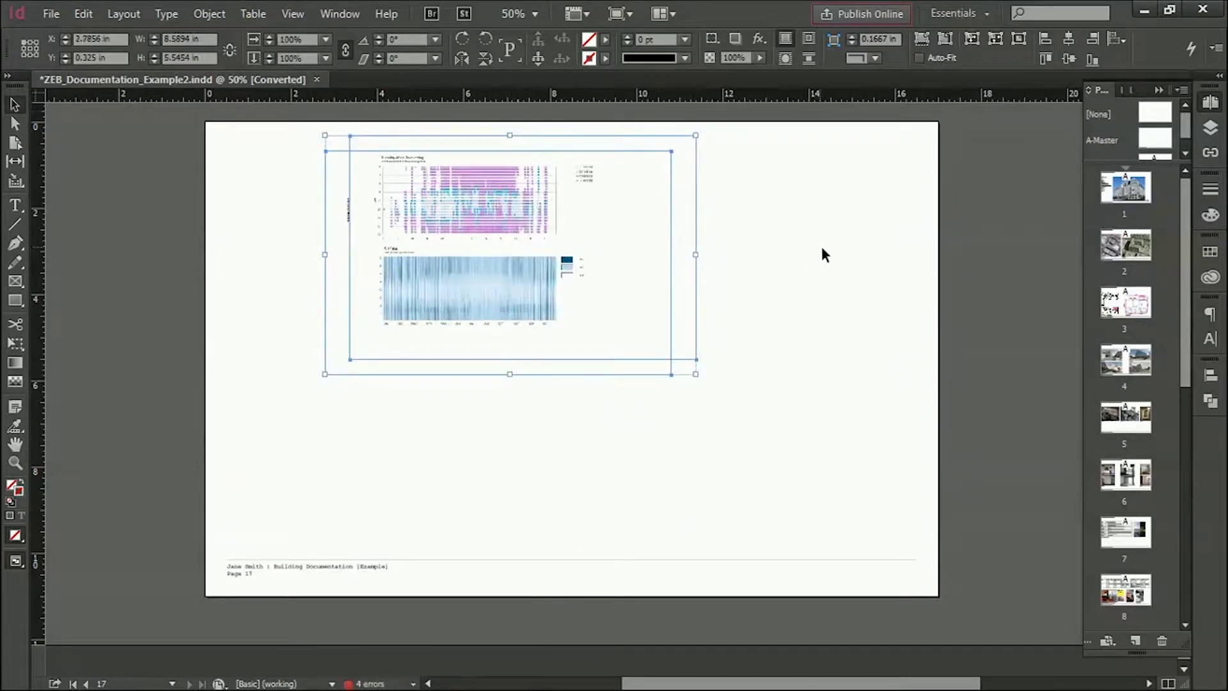
Step: Crop the airflow chart out of the lower frame and the temperature chart off the upper frame
{"action": "left_click", "coordinate": [815, 225]}
{"action": "left_click_drag", "start_coordinate": [453, 164], "coordinate": [451, 432]}
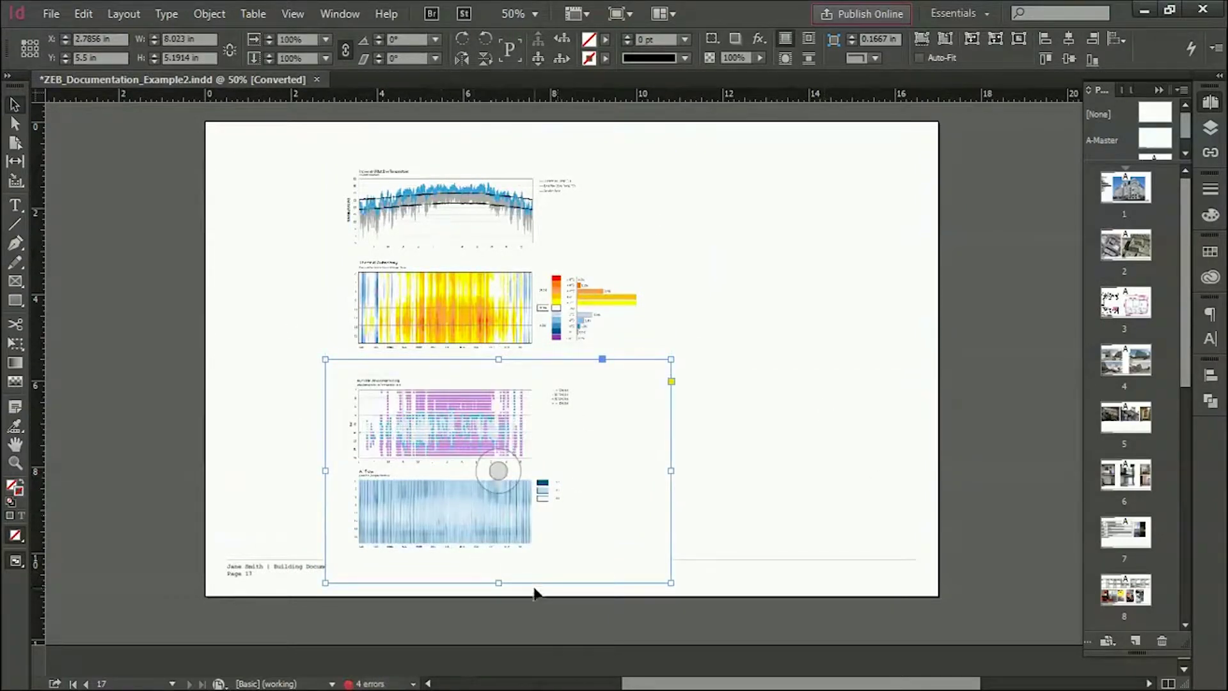
{"action": "left_click_drag", "start_coordinate": [499, 582], "coordinate": [535, 467]}
{"action": "left_click", "coordinate": [793, 424]}
{"action": "left_click", "coordinate": [474, 207]}
{"action": "left_click_drag", "start_coordinate": [499, 150], "coordinate": [487, 258]}
{"action": "left_click", "coordinate": [812, 425]}
Step: In Normal view, move the charts to the top-left margin and enlarge them to about 14.74 in wide
{"action": "left_click", "coordinate": [562, 362]}
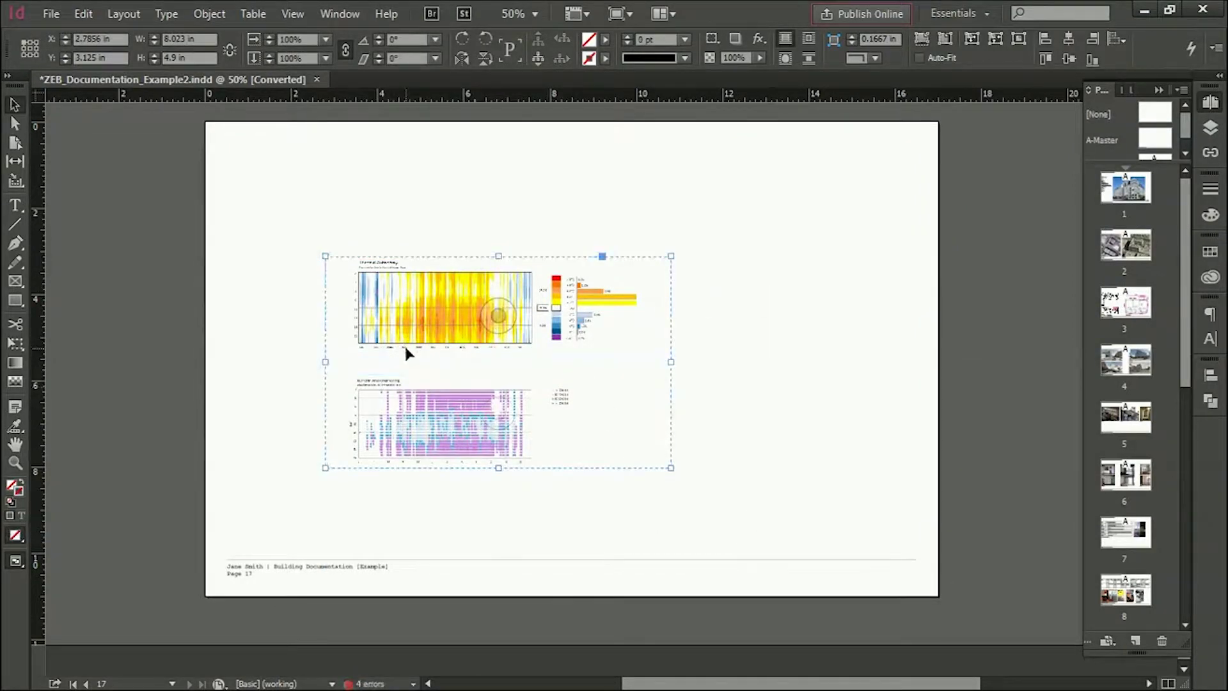
{"action": "key", "text": "w"}
{"action": "left_click_drag", "start_coordinate": [394, 337], "coordinate": [301, 249]}
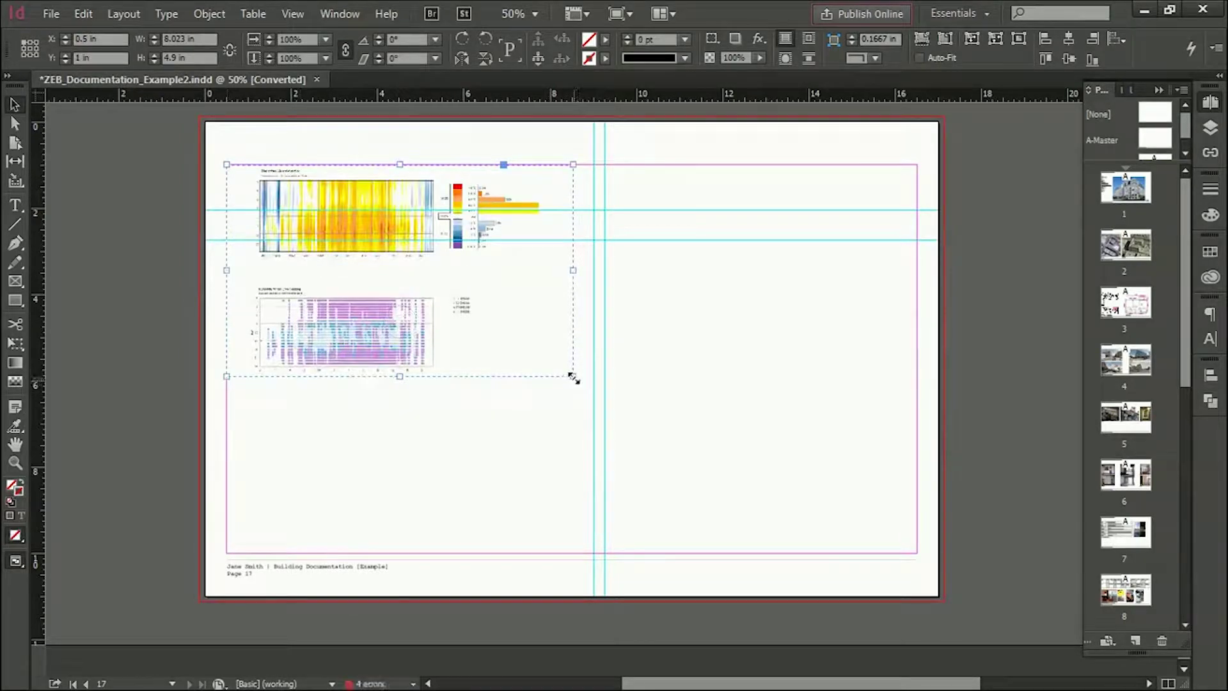
{"action": "left_click_drag", "start_coordinate": [573, 377], "coordinate": [863, 553]}
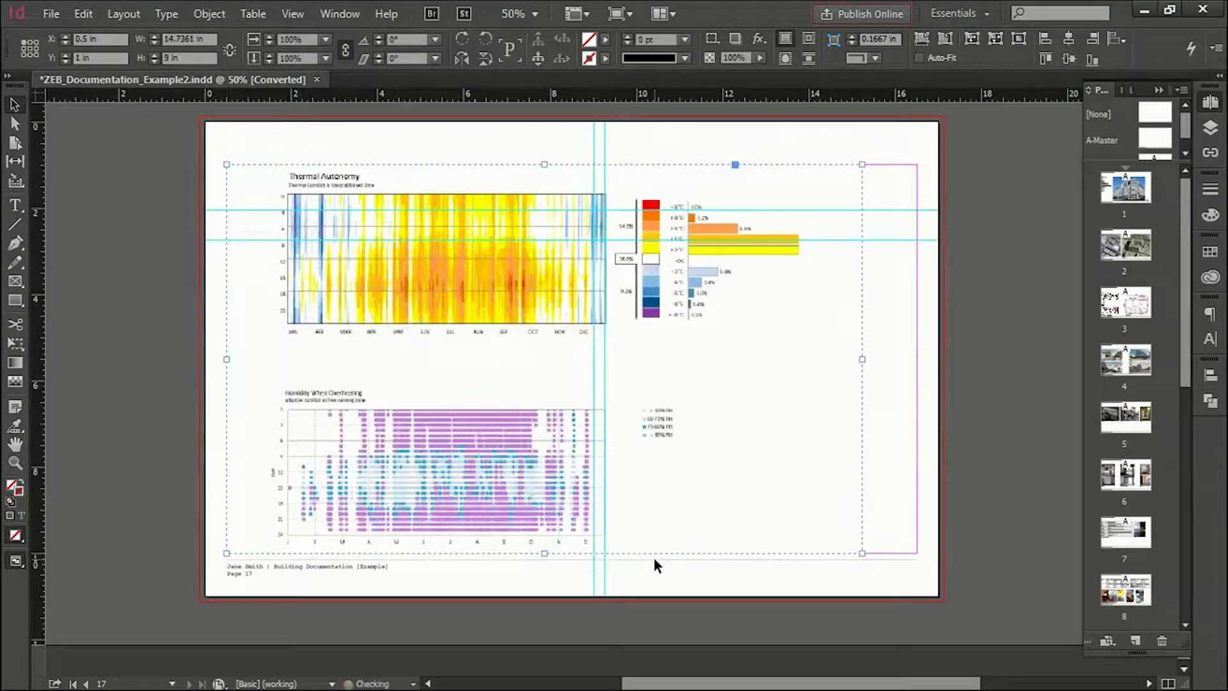
{"action": "left_click", "coordinate": [927, 420]}
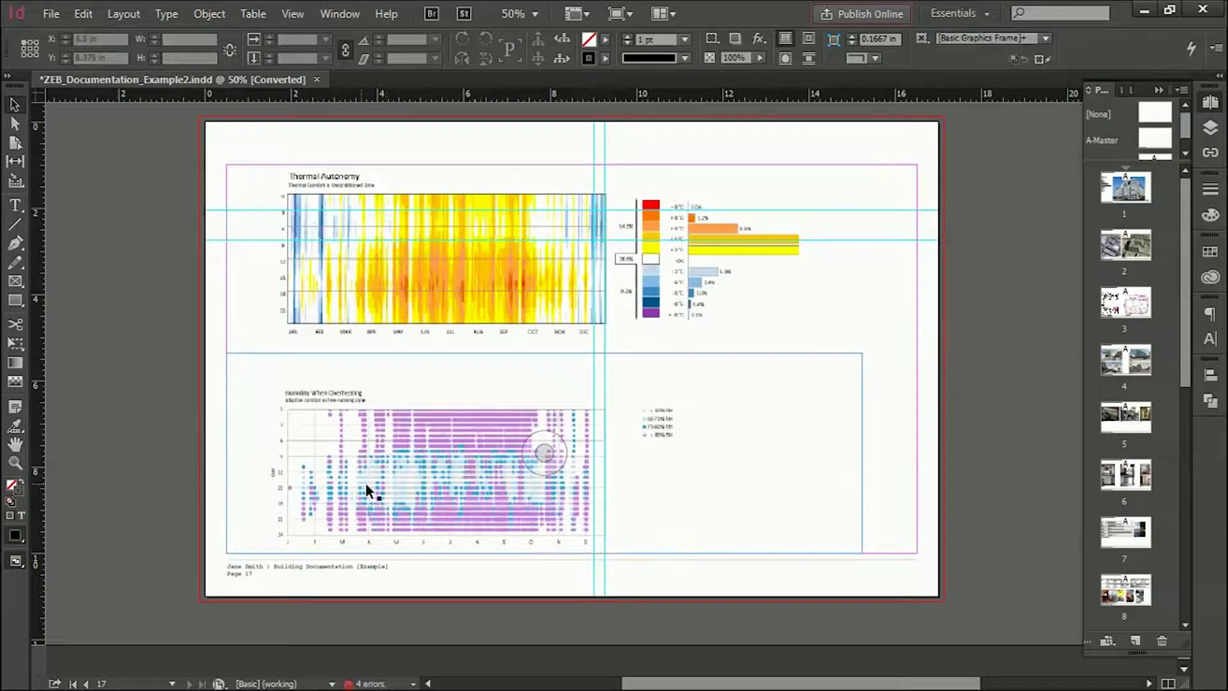
Step: Trim the top of the Humidity chart frame and move it up closer to the heatmap
{"action": "left_click", "coordinate": [534, 359]}
{"action": "left_click_drag", "start_coordinate": [546, 351], "coordinate": [546, 383]}
{"action": "left_click_drag", "start_coordinate": [353, 449], "coordinate": [356, 413]}
{"action": "left_click", "coordinate": [885, 409]}
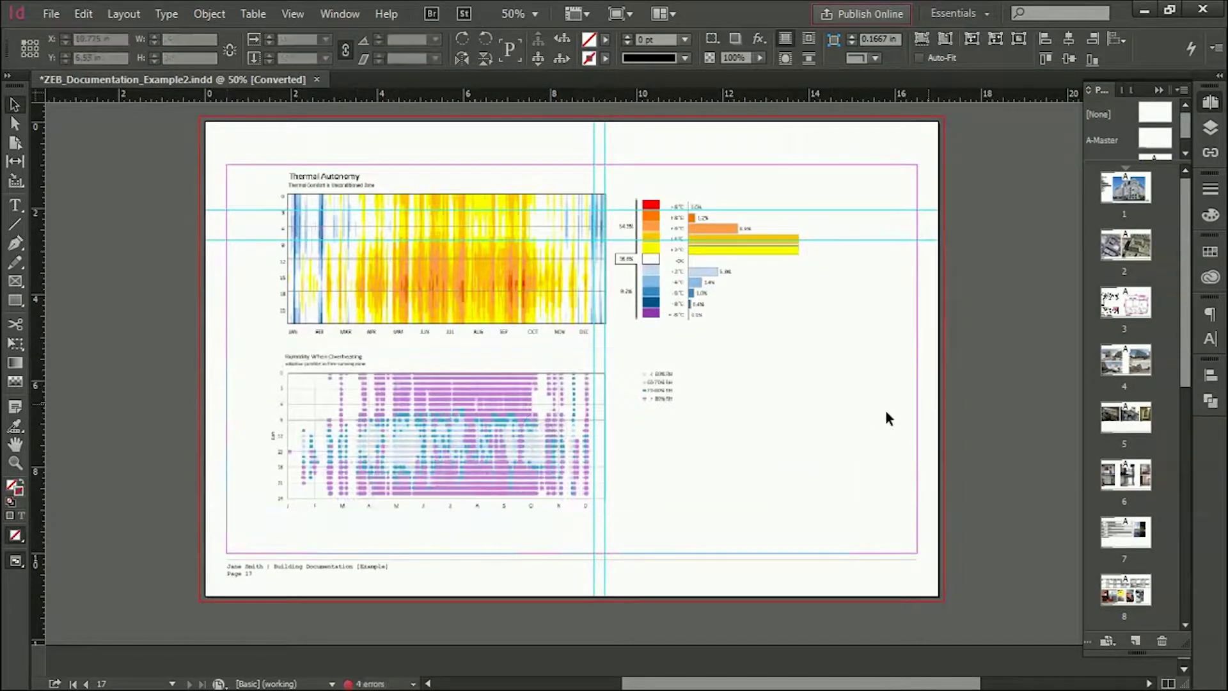
Step: Zoom the page to 75% and turn on Overprint Preview
{"action": "scroll", "coordinate": [429, 374], "scroll_direction": "up", "scroll_amount": 1}
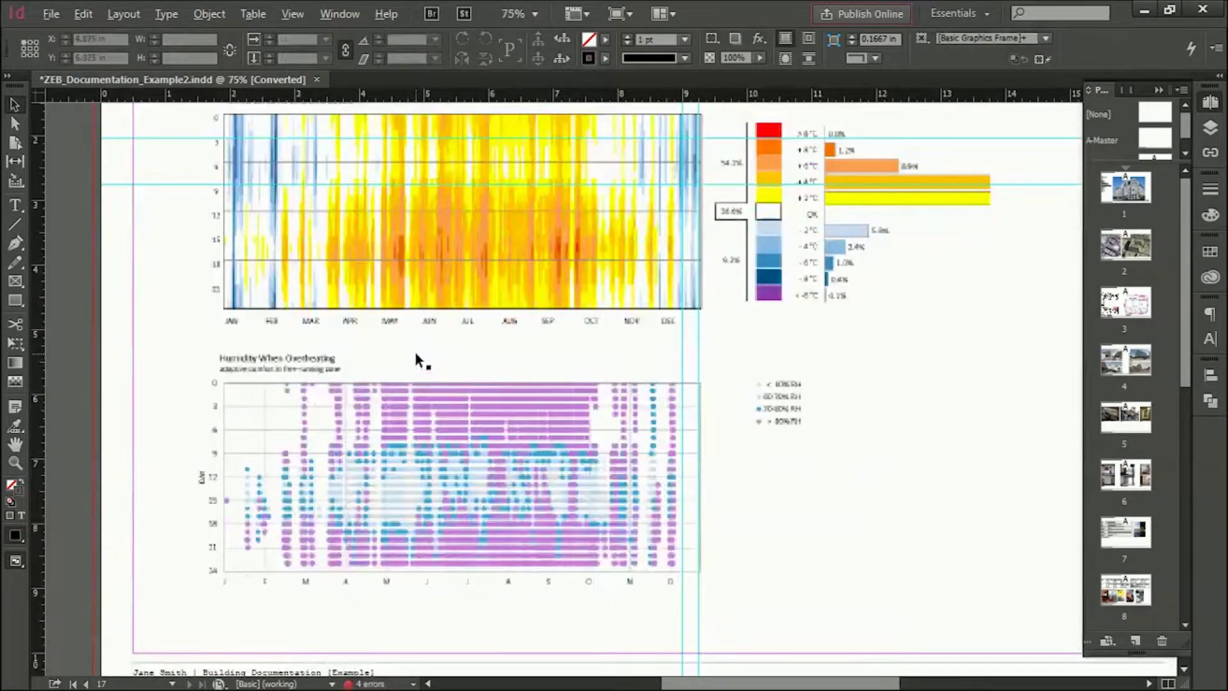
{"action": "left_click", "coordinate": [293, 14]}
{"action": "left_click", "coordinate": [306, 34]}
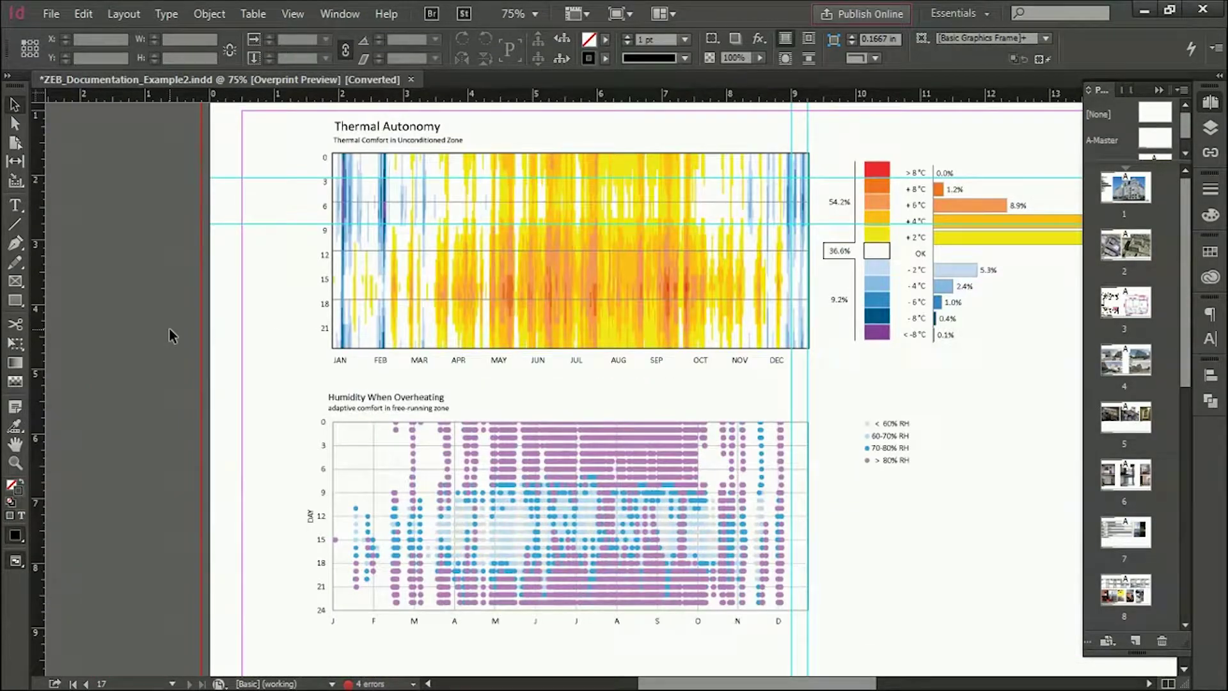
{"action": "left_click", "coordinate": [382, 280]}
{"action": "left_click", "coordinate": [386, 467]}
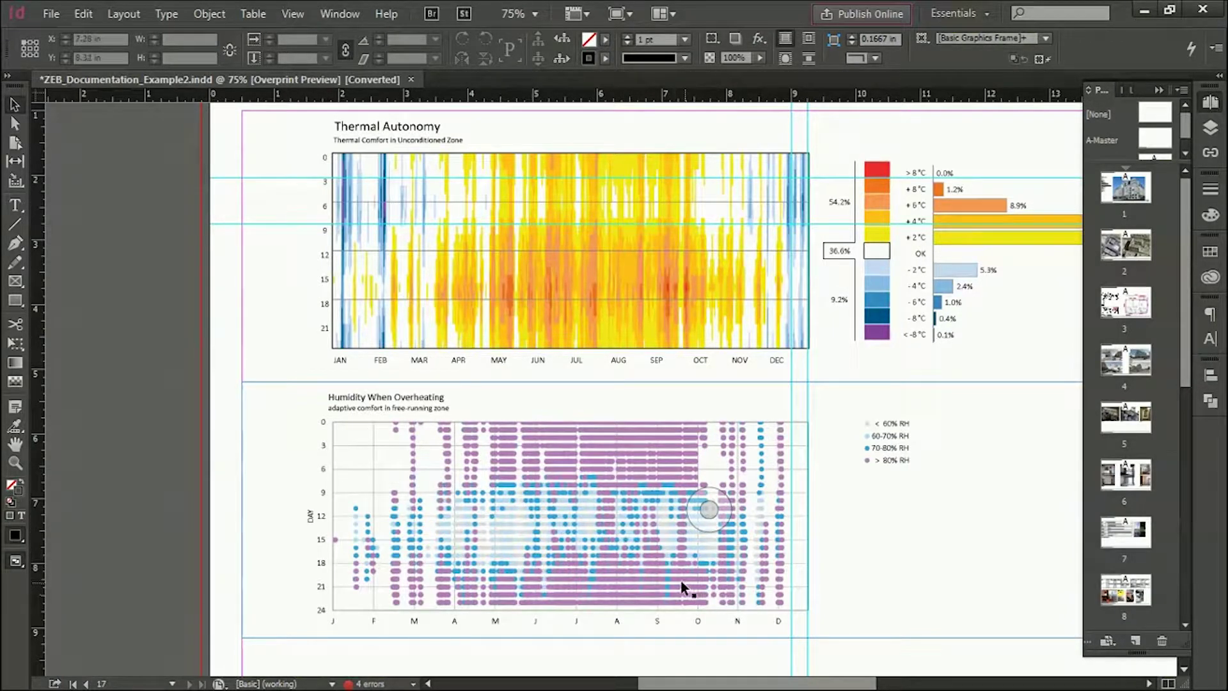
{"action": "key", "text": "ctrl+shift+a"}
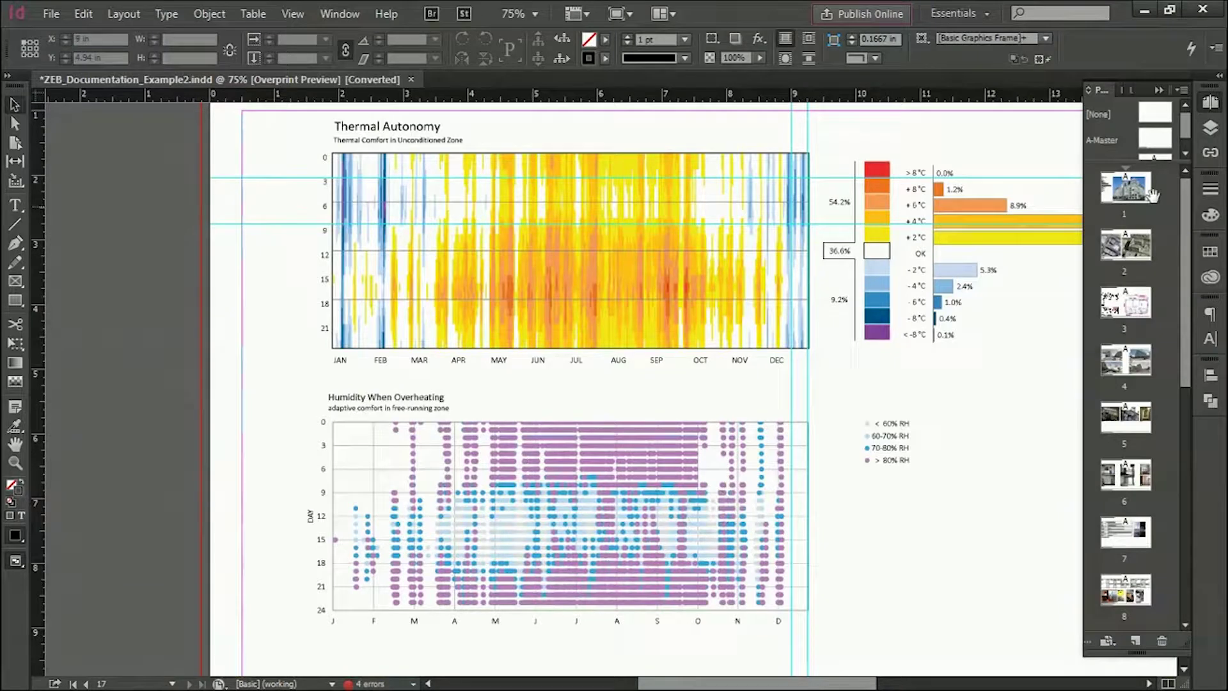
Step: Add a new layer above Text and name it Notes
{"action": "left_click", "coordinate": [1210, 128]}
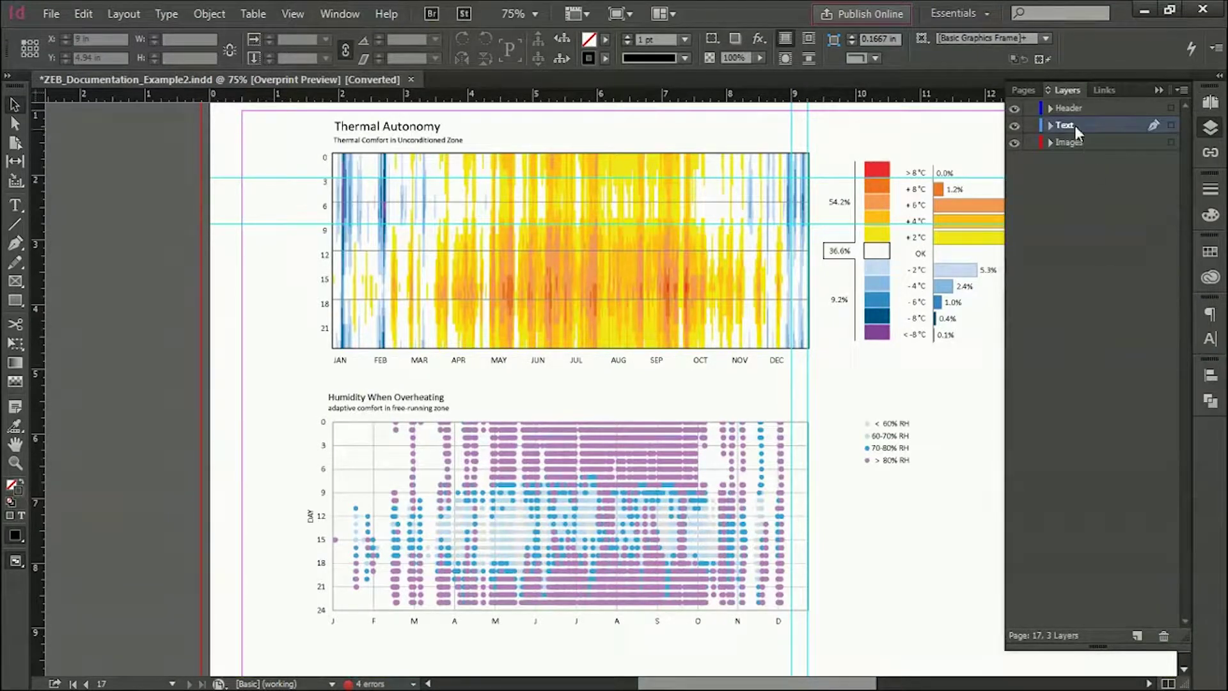
{"action": "left_click", "coordinate": [1138, 635]}
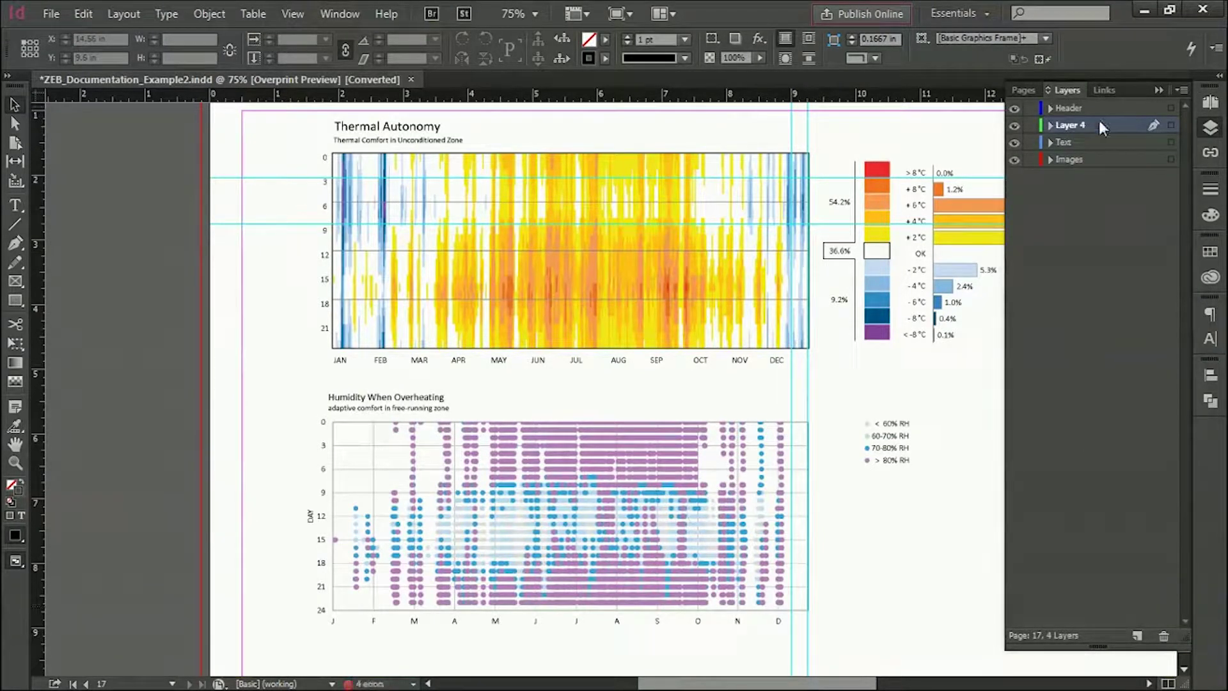
{"action": "double_click", "coordinate": [1078, 127]}
{"action": "type", "text": "A"}
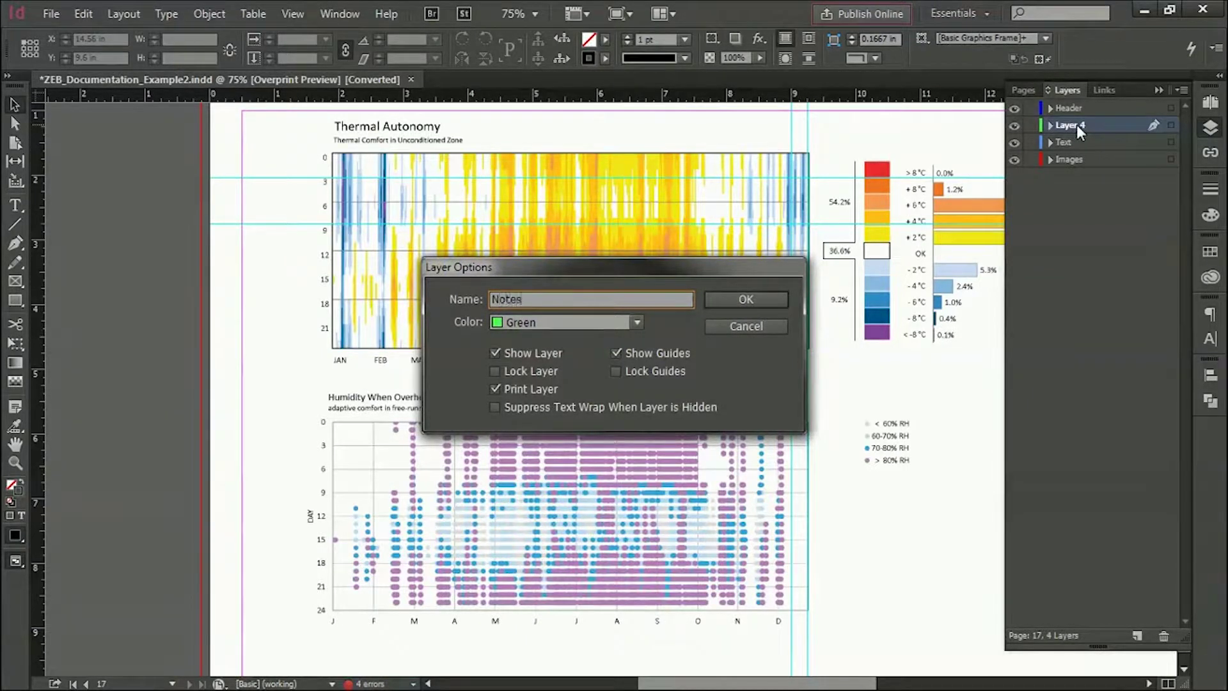
{"action": "key", "text": "Return"}
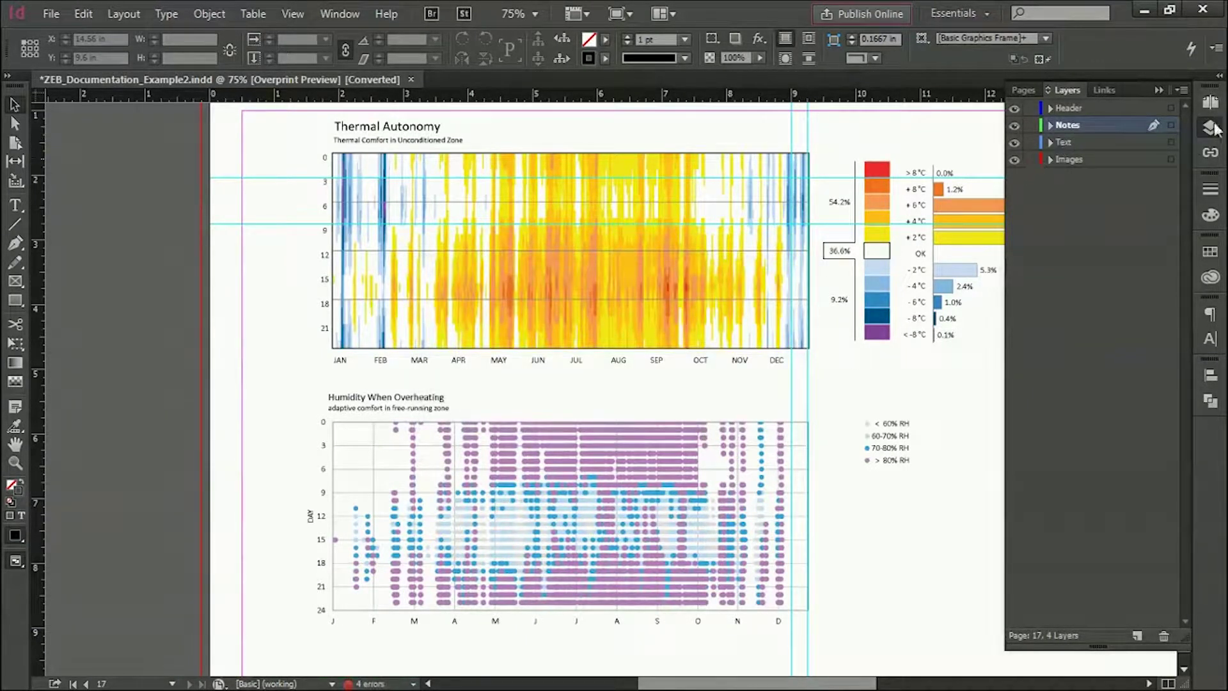
{"action": "left_click", "coordinate": [1215, 130]}
{"action": "left_click", "coordinate": [12, 305]}
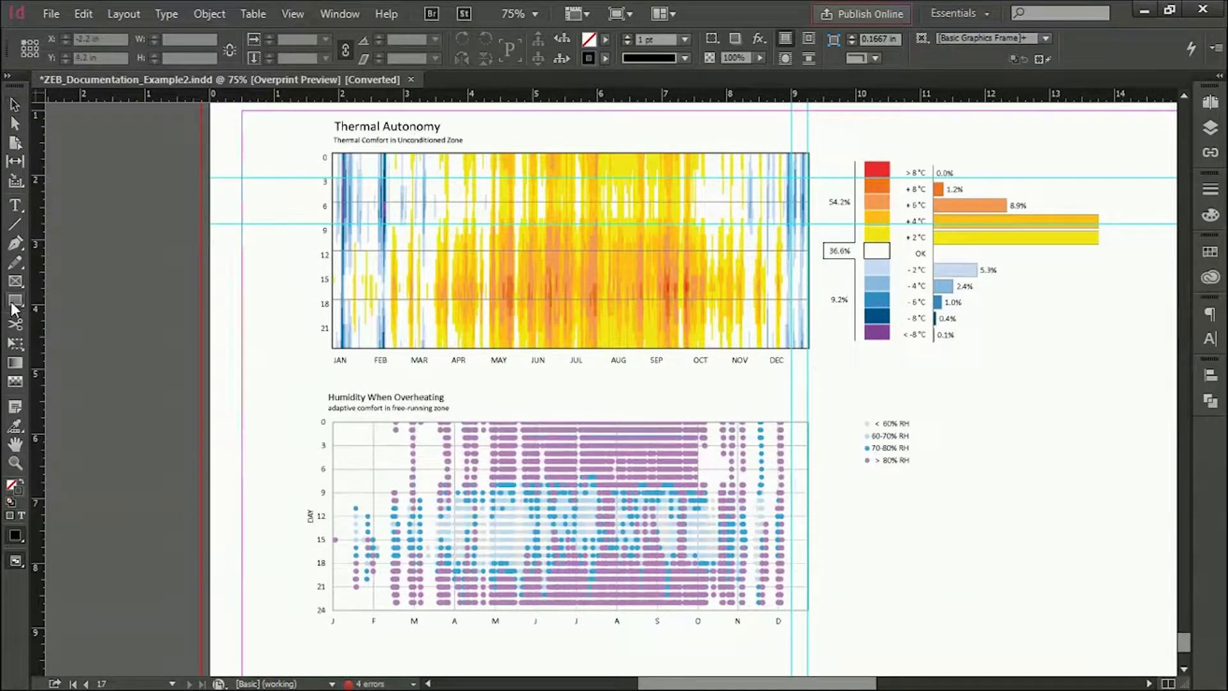
Step: Draw a rectangle over the heatmap's spring-to-autumn area with a 5 pt dashed stroke and rounded corners
{"action": "left_click", "coordinate": [12, 307]}
{"action": "mouse_move", "coordinate": [436, 220]}
{"action": "left_mouse_down"}
{"action": "mouse_move", "coordinate": [636, 307]}
{"action": "mouse_move", "coordinate": [744, 338]}
{"action": "left_mouse_up"}
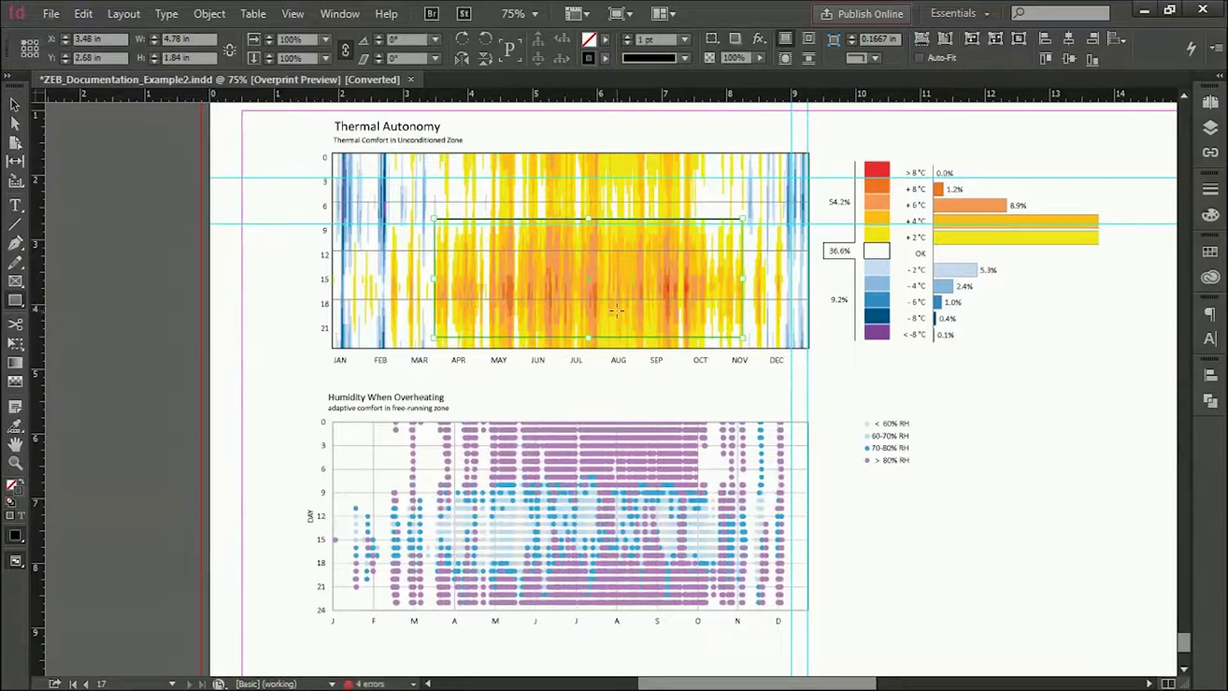
{"action": "left_click", "coordinate": [685, 39]}
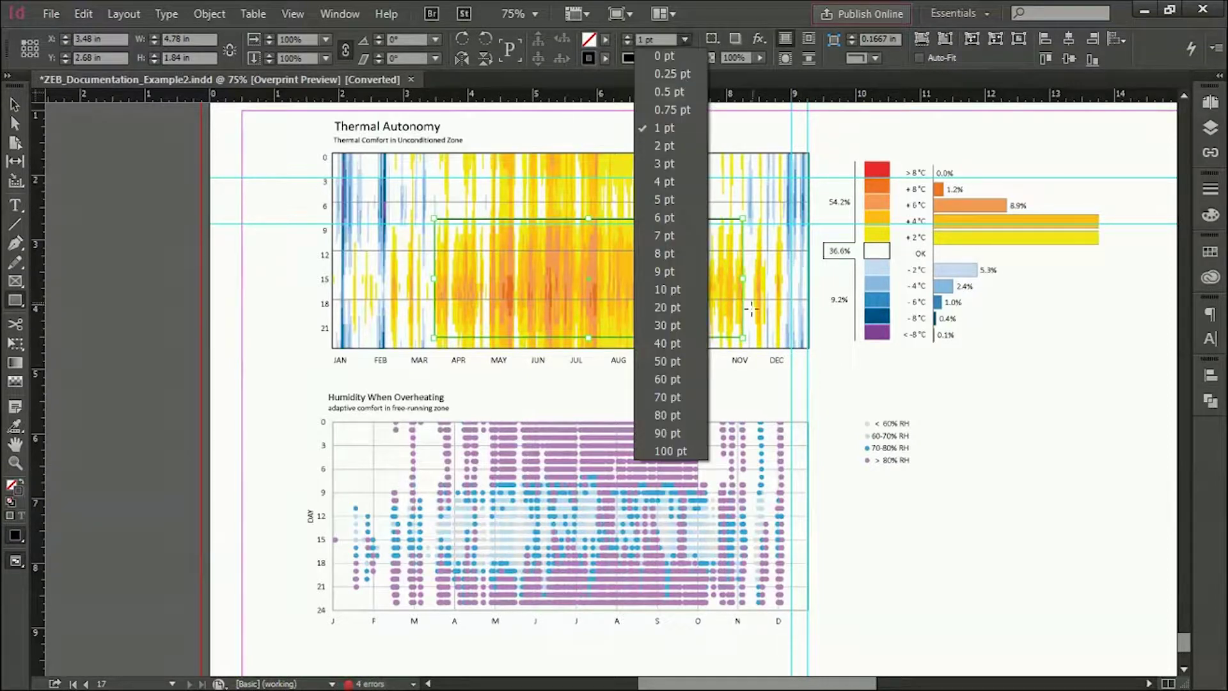
{"action": "left_click", "coordinate": [665, 202]}
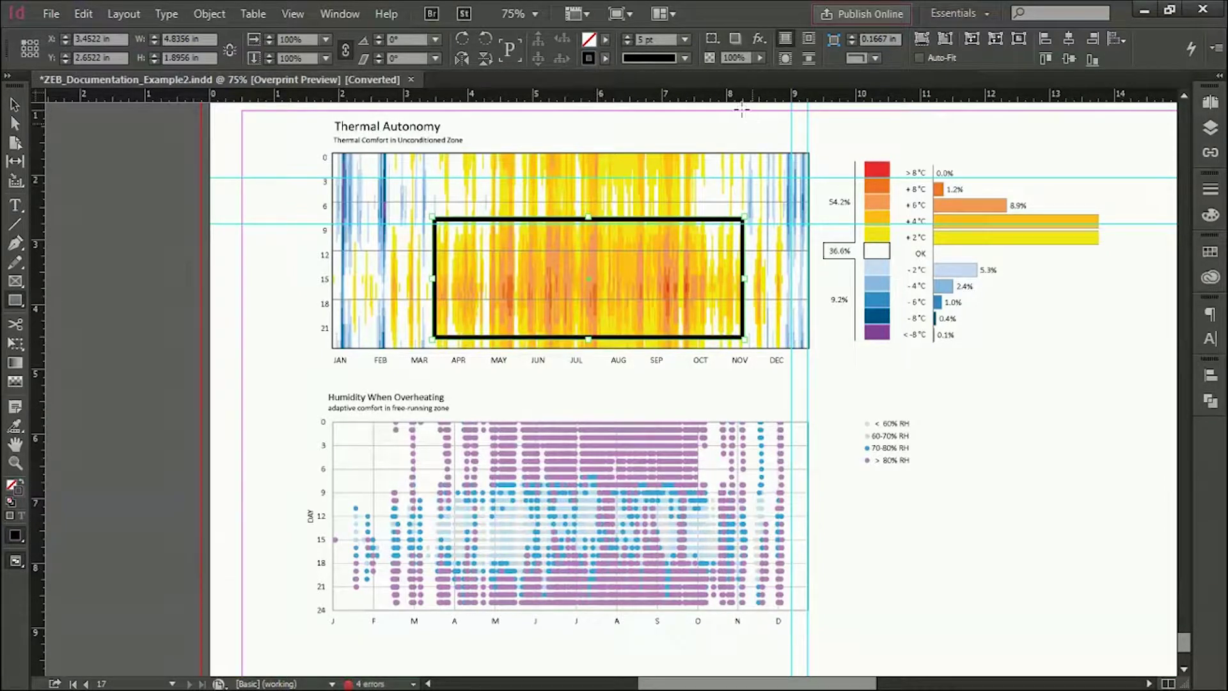
{"action": "left_click", "coordinate": [874, 58]}
{"action": "left_click", "coordinate": [877, 148]}
{"action": "left_click", "coordinate": [684, 58]}
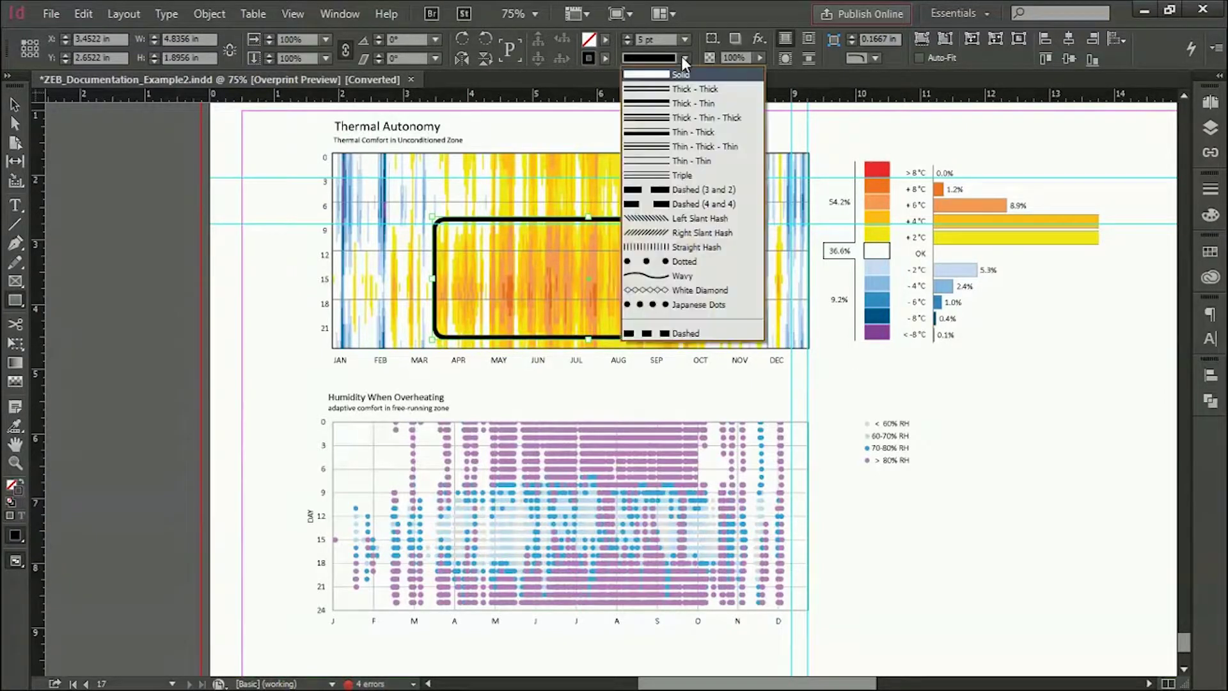
{"action": "left_click", "coordinate": [697, 189]}
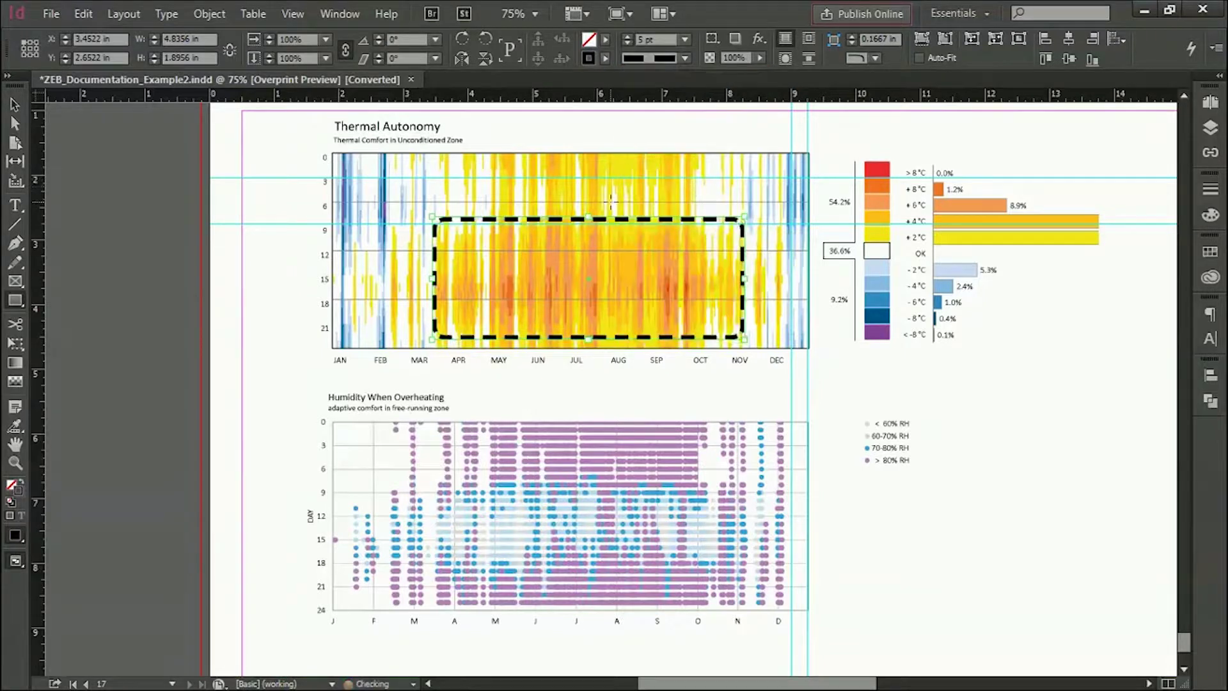
Step: Copy the dashed box onto the humidity chart and fit it over April–May, days 9–18
{"action": "left_click_drag", "start_coordinate": [508, 377], "coordinate": [499, 595]}
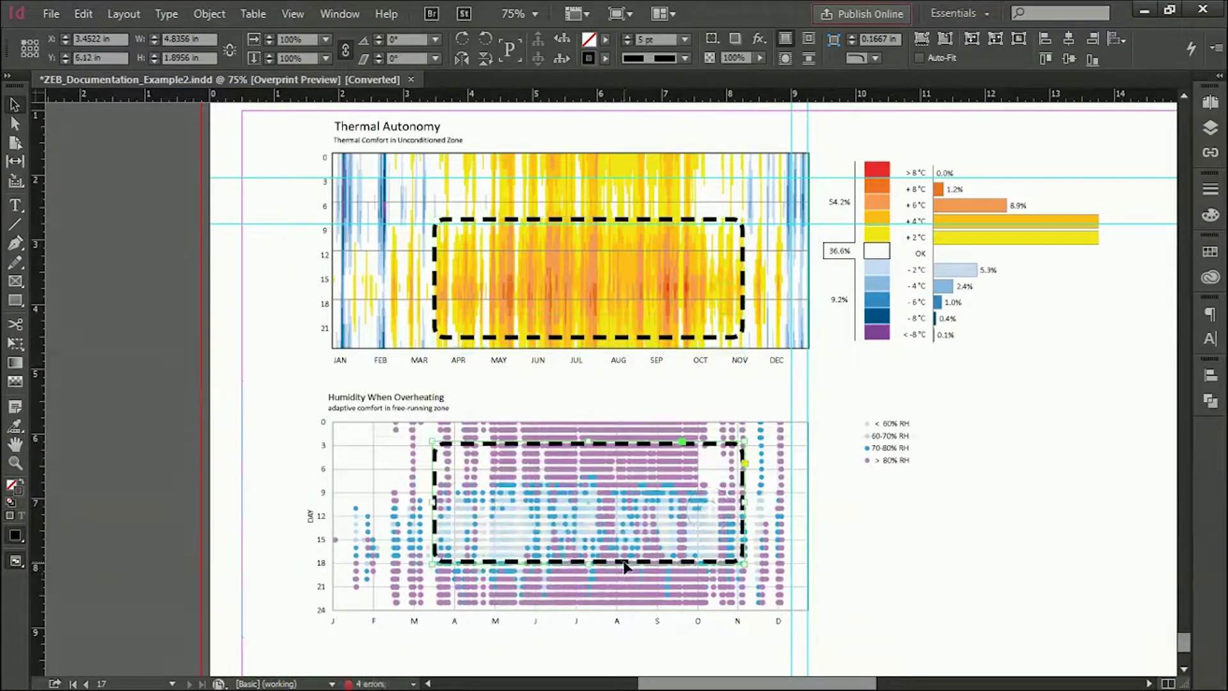
{"action": "left_click_drag", "start_coordinate": [625, 566], "coordinate": [684, 590]}
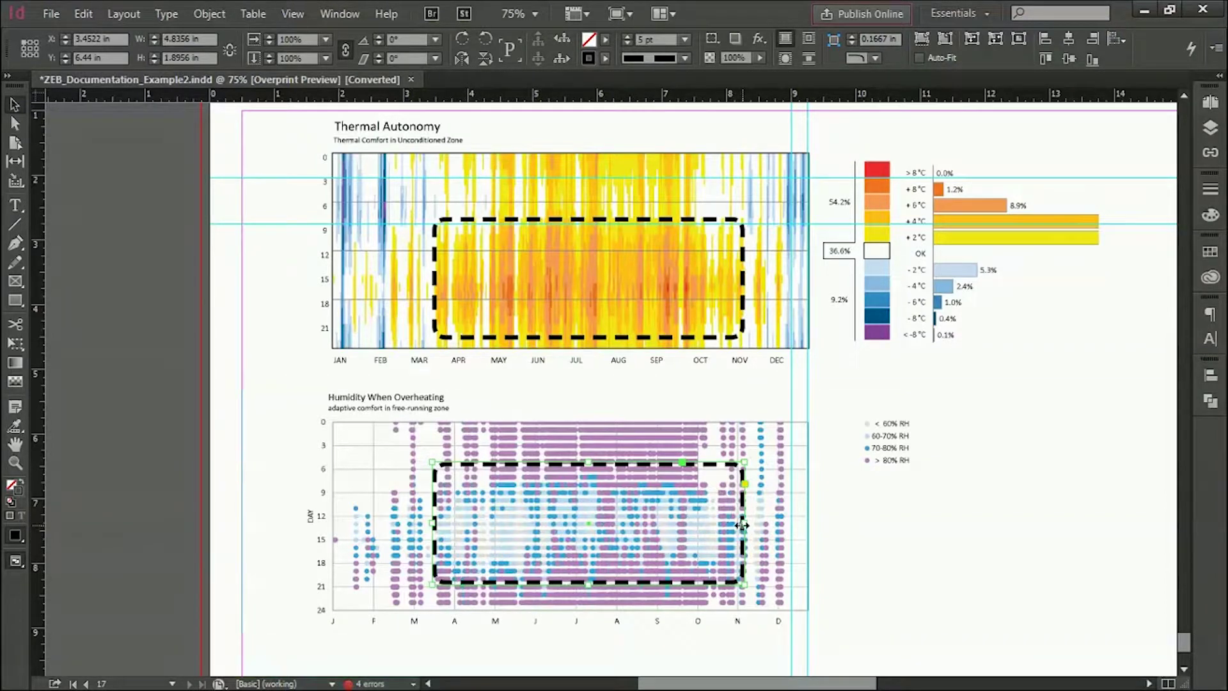
{"action": "left_click_drag", "start_coordinate": [742, 525], "coordinate": [524, 525]}
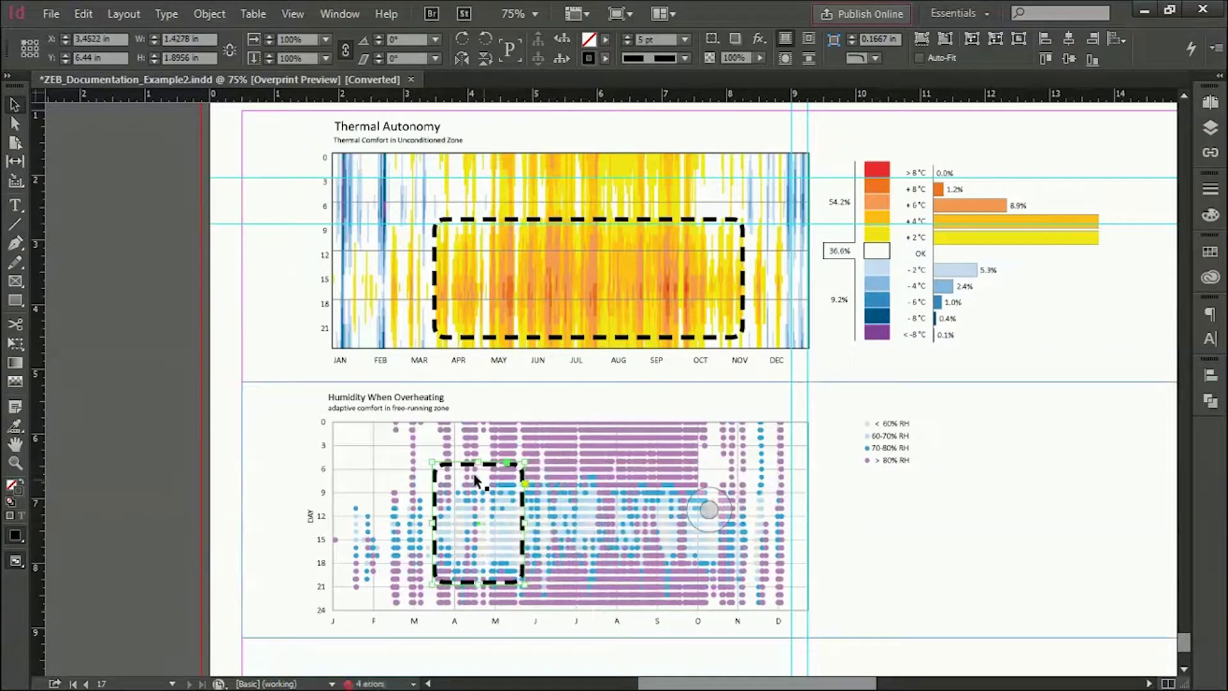
{"action": "left_click_drag", "start_coordinate": [477, 462], "coordinate": [486, 484]}
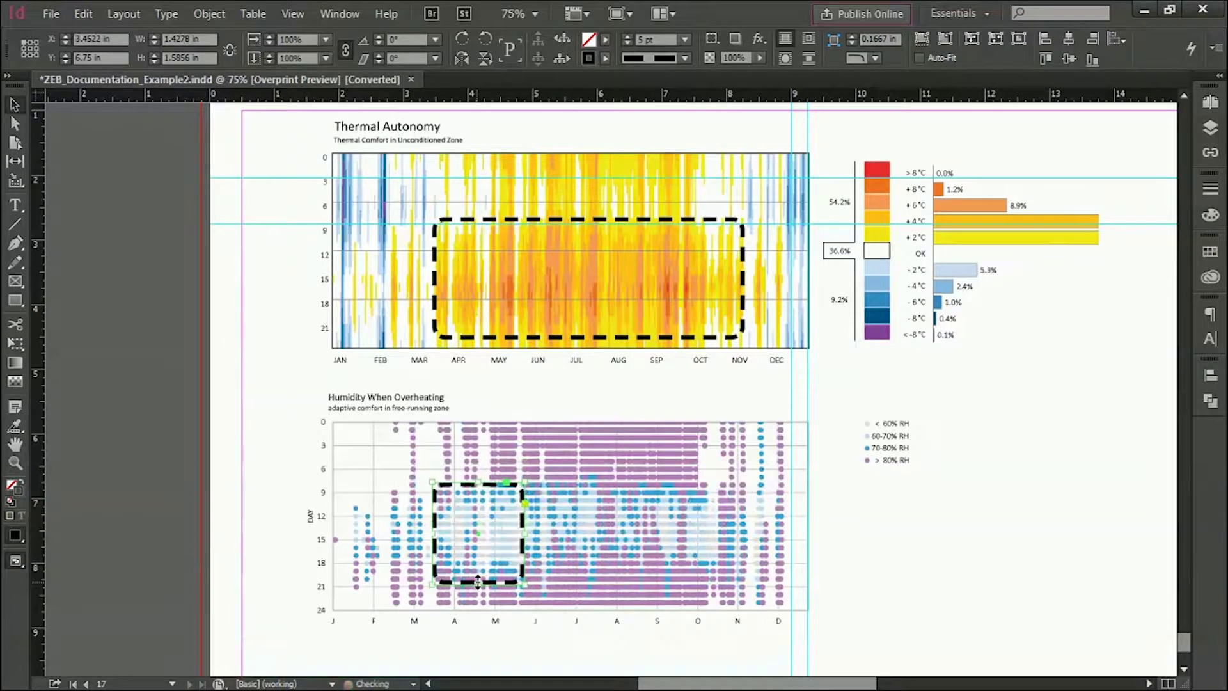
{"action": "mouse_move", "coordinate": [477, 582]}
{"action": "left_mouse_down"}
{"action": "mouse_move", "coordinate": [478, 564]}
{"action": "mouse_move", "coordinate": [679, 554]}
{"action": "mouse_move", "coordinate": [747, 565]}
{"action": "mouse_move", "coordinate": [742, 527]}
{"action": "mouse_move", "coordinate": [716, 526]}
{"action": "left_mouse_up"}
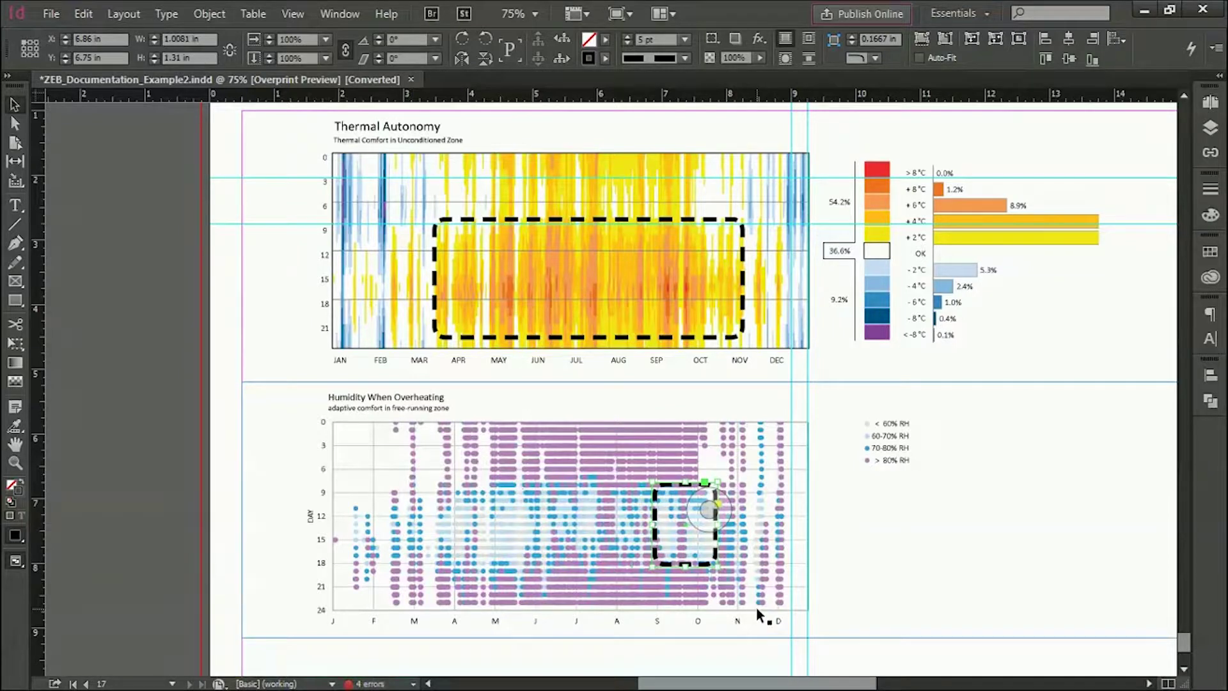
Step: Place a second, narrower copy of the box over September–October, then deselect
{"action": "left_click", "coordinate": [947, 574]}
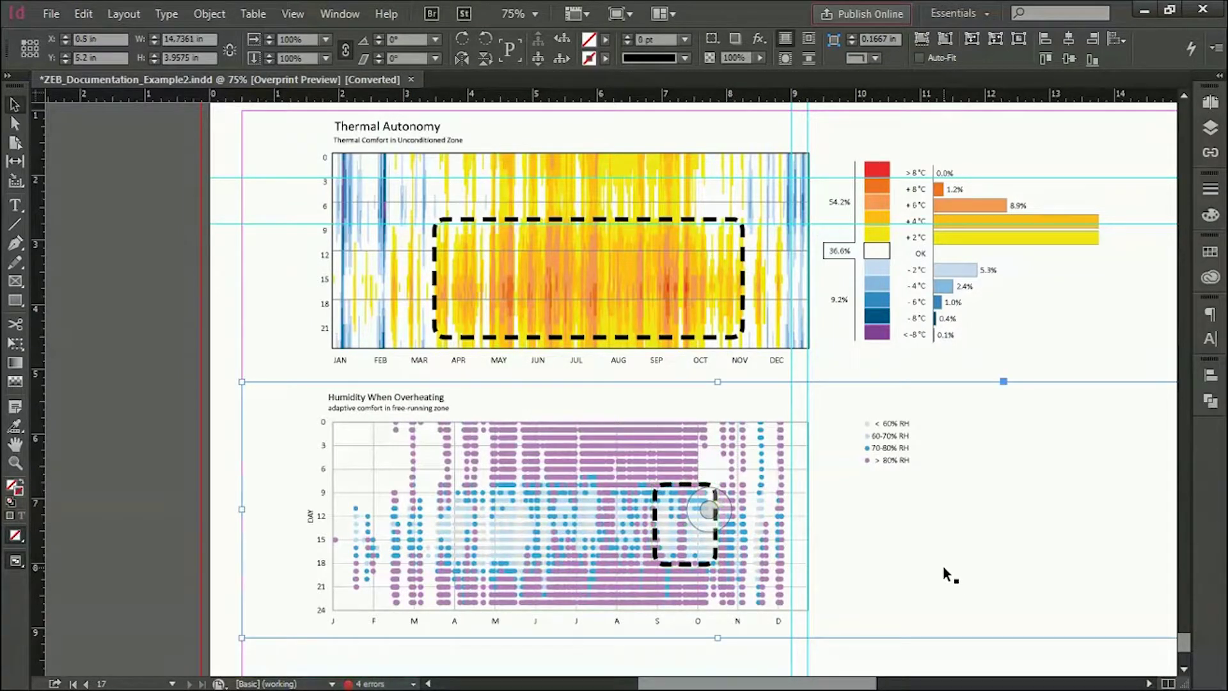
{"action": "key", "text": "ctrl+z"}
{"action": "key", "text": "ctrl+z"}
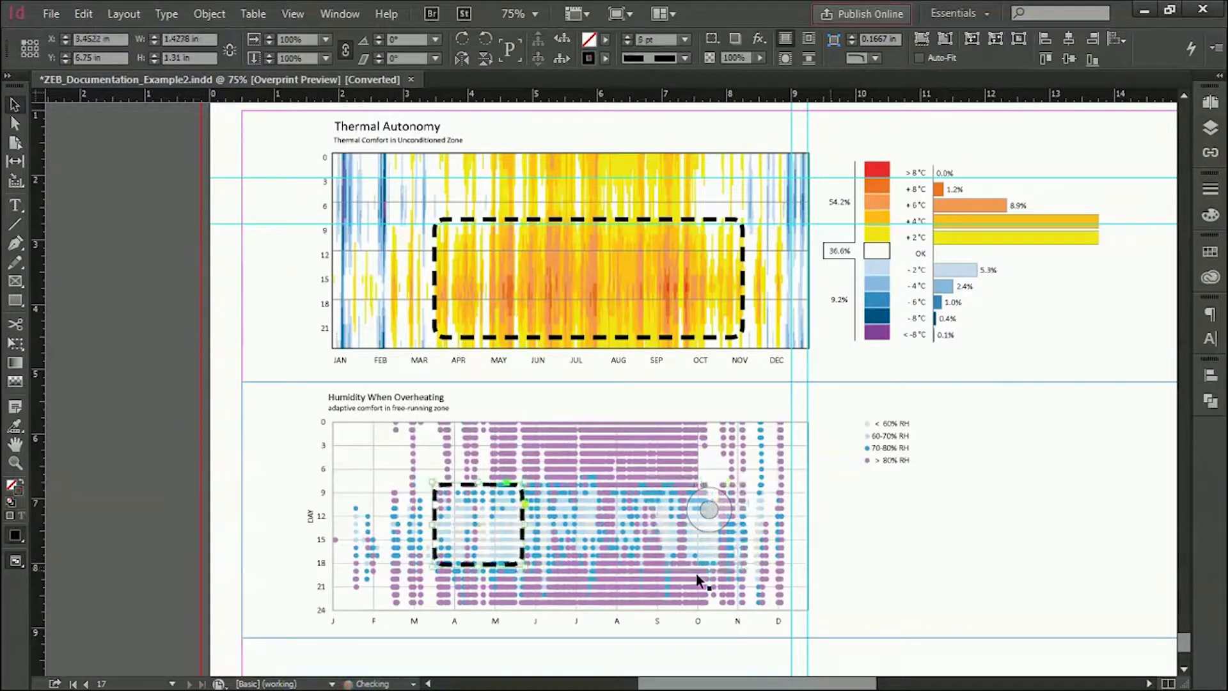
{"action": "left_click_drag", "start_coordinate": [524, 552], "coordinate": [715, 566]}
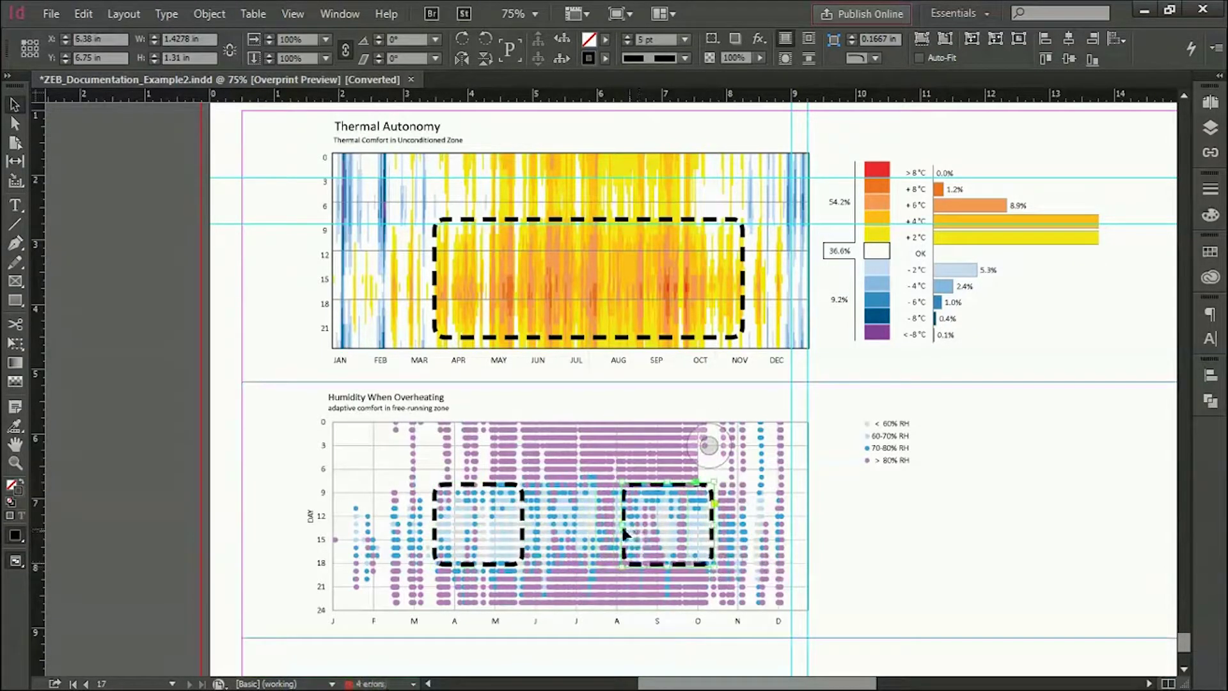
{"action": "left_click_drag", "start_coordinate": [622, 532], "coordinate": [659, 532]}
{"action": "left_click", "coordinate": [955, 568]}
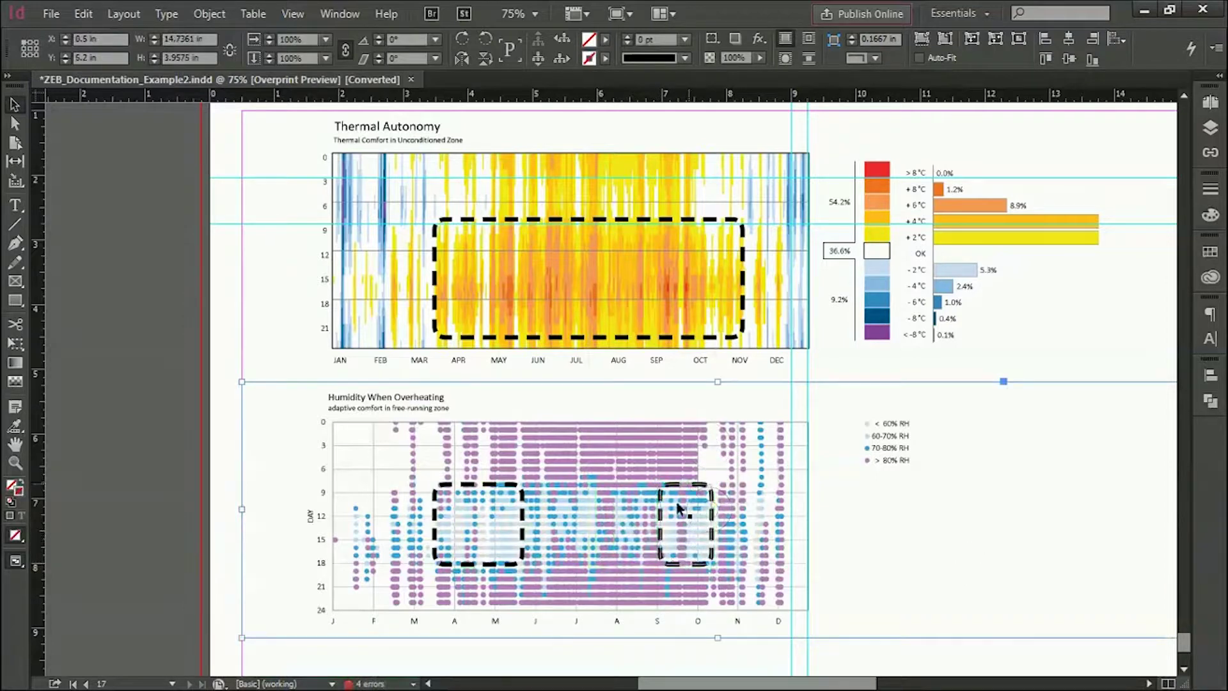
{"action": "left_click", "coordinate": [189, 480]}
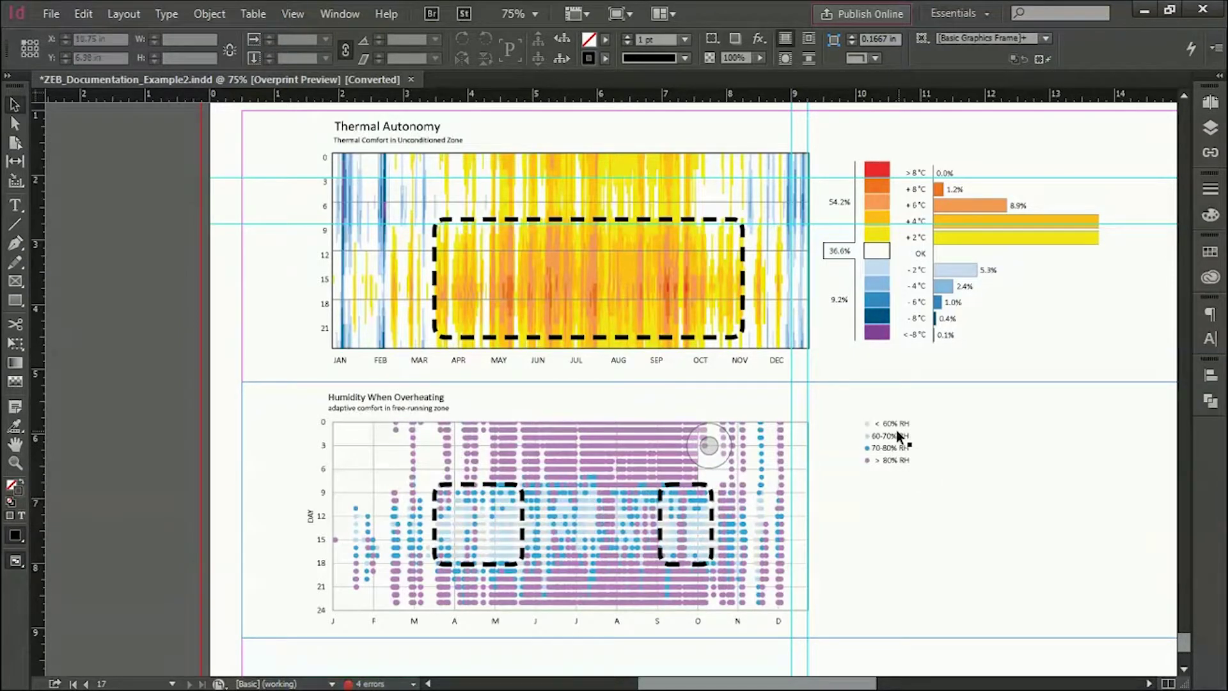
Step: Zoom to 125% on the Humidity When Overheating chart and pan the view slightly right
{"action": "scroll", "coordinate": [710, 552], "scroll_direction": "up", "scroll_amount": 1}
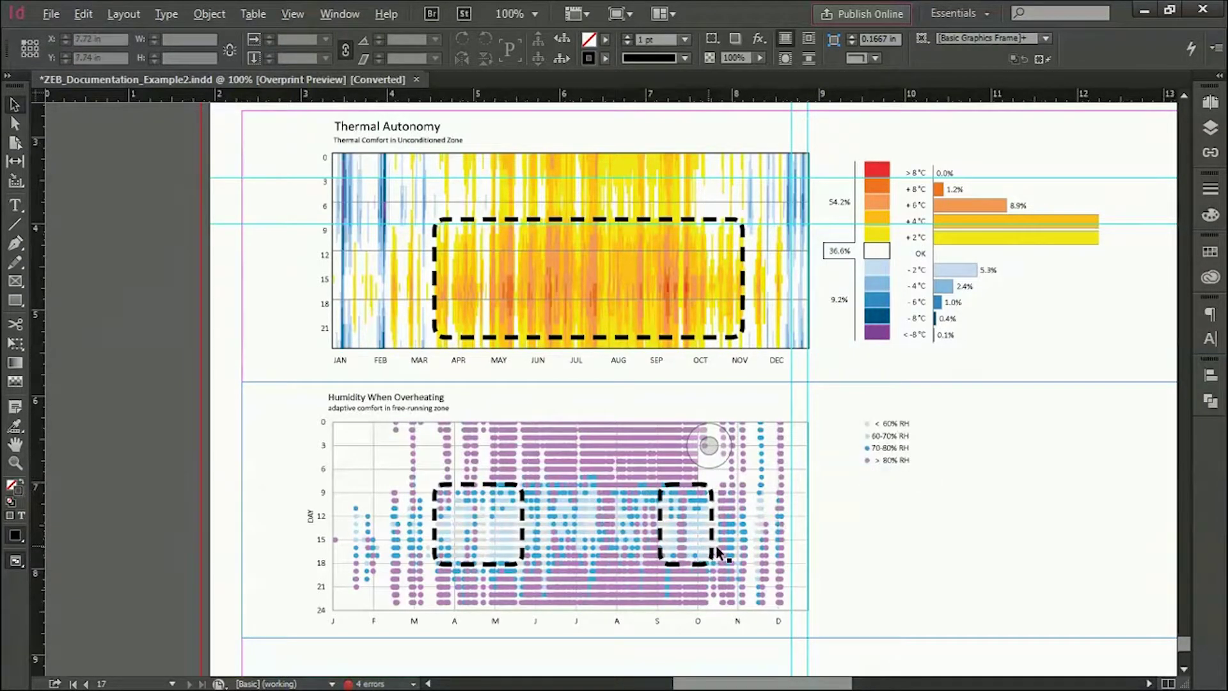
{"action": "scroll", "coordinate": [767, 537], "scroll_direction": "up", "scroll_amount": 1}
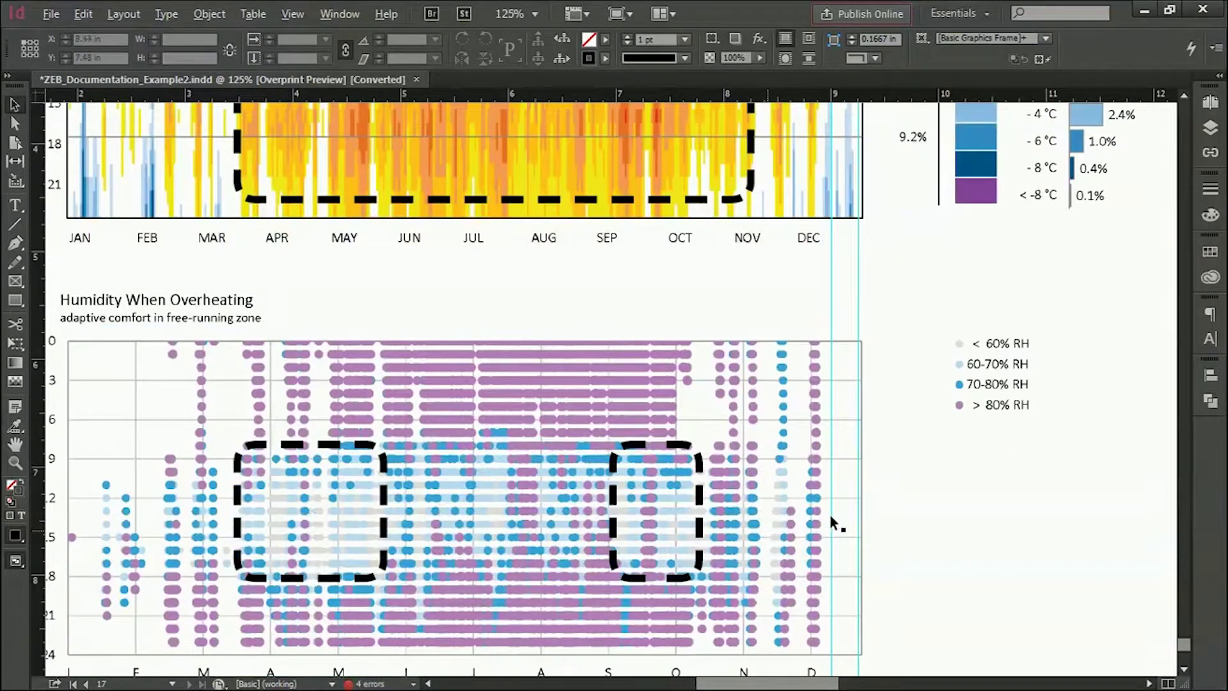
{"action": "key", "text": "alt"}
{"action": "left_click", "coordinate": [611, 373]}
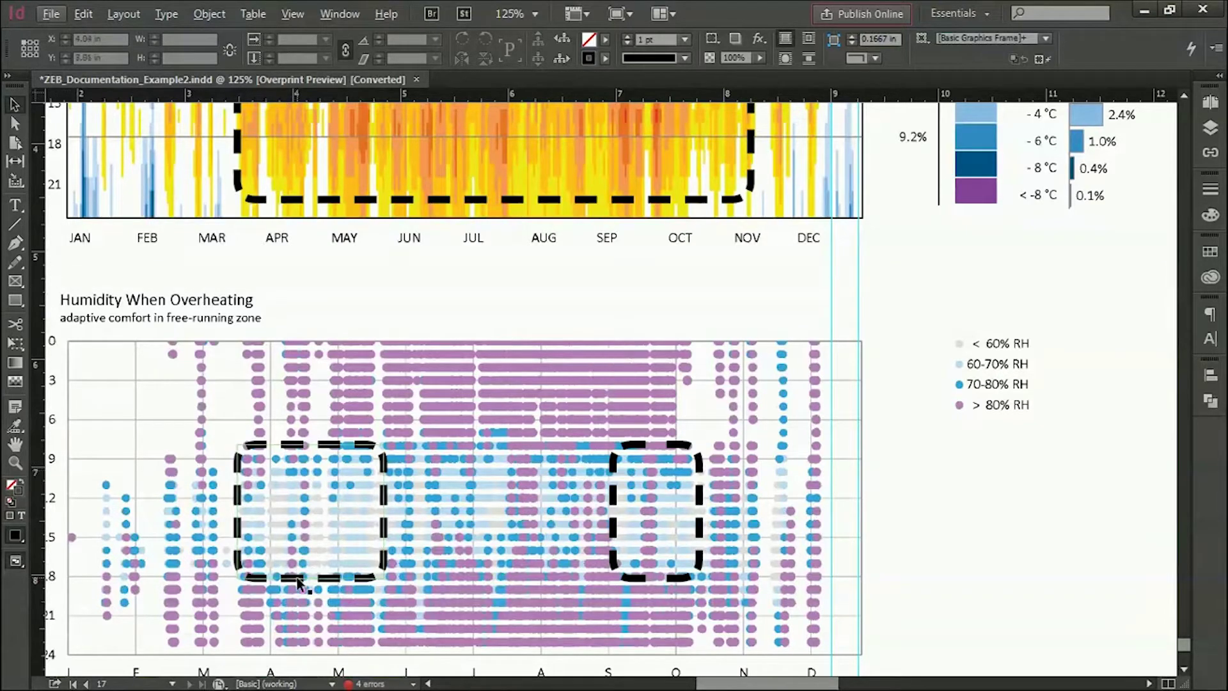
{"action": "left_click_drag", "start_coordinate": [285, 564], "coordinate": [338, 549]}
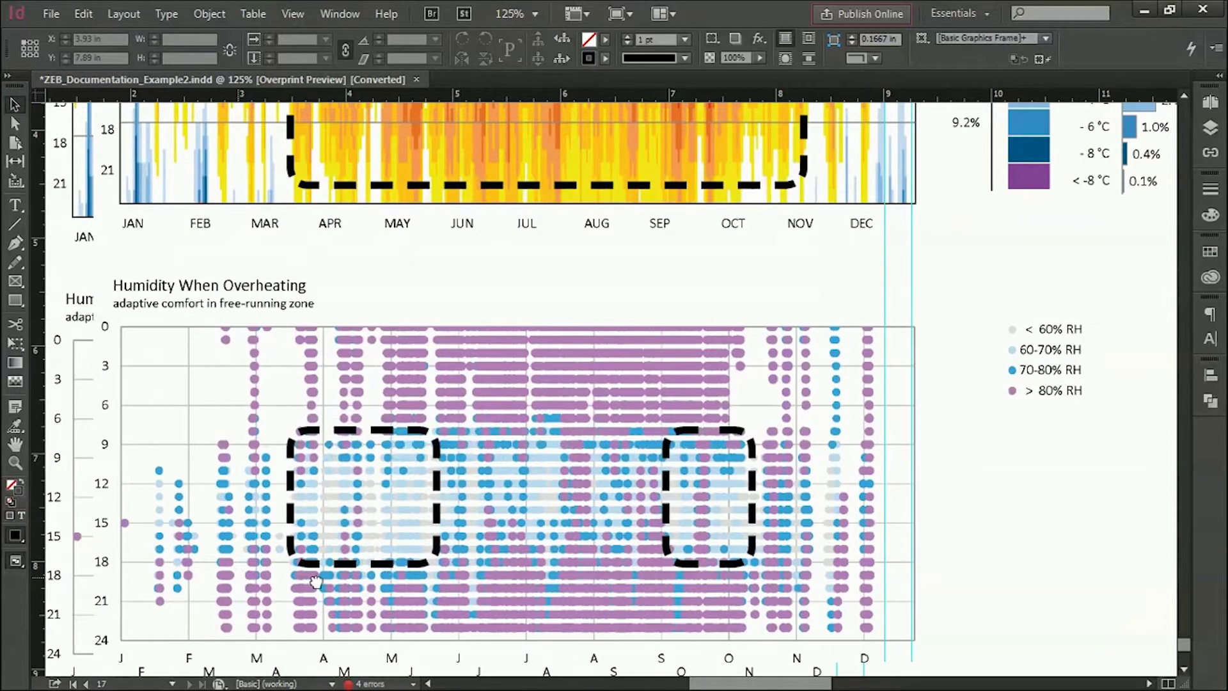
Step: Add a text note right of the humidity chart reading '8am-6pm 3/15-5/15' and '8am-6pm 9/1-10/15'
{"action": "key", "text": "t"}
{"action": "left_click_drag", "start_coordinate": [958, 470], "coordinate": [1141, 582]}
{"action": "type", "text": "8am-6pm"}
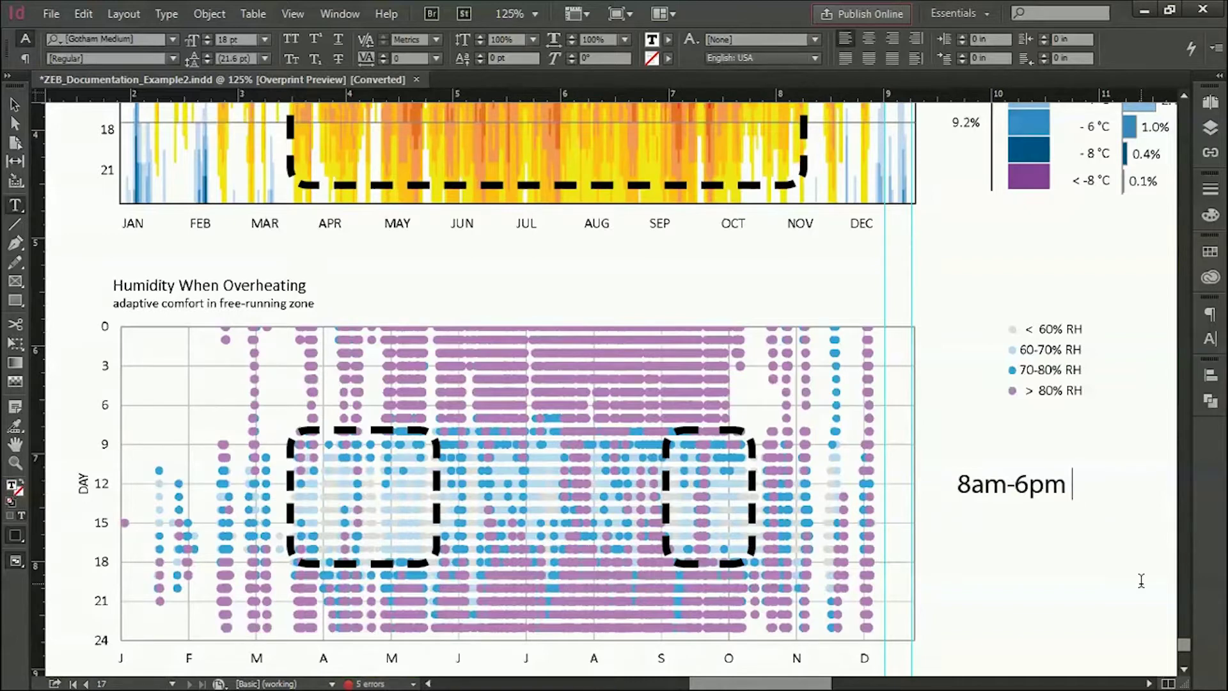
{"action": "type", "text": " 3/ 16"}
{"action": "key", "text": "BackSpace"}
{"action": "type", "text": "5-5/15"}
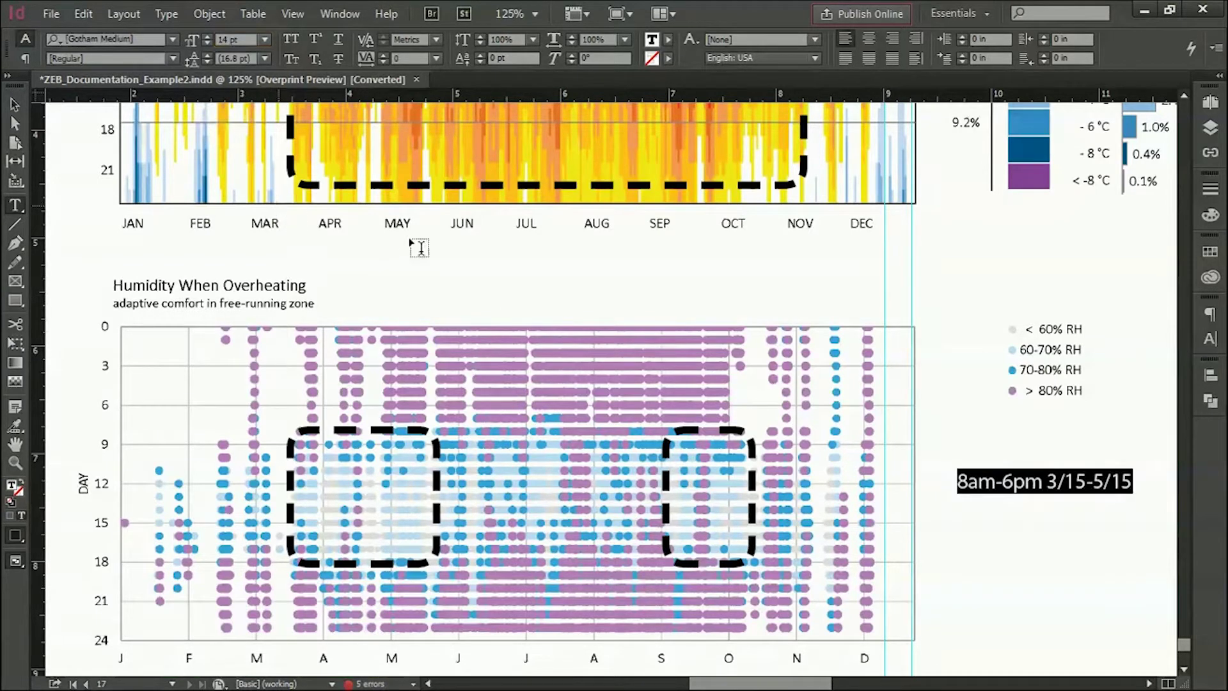
{"action": "left_click", "coordinate": [1110, 476]}
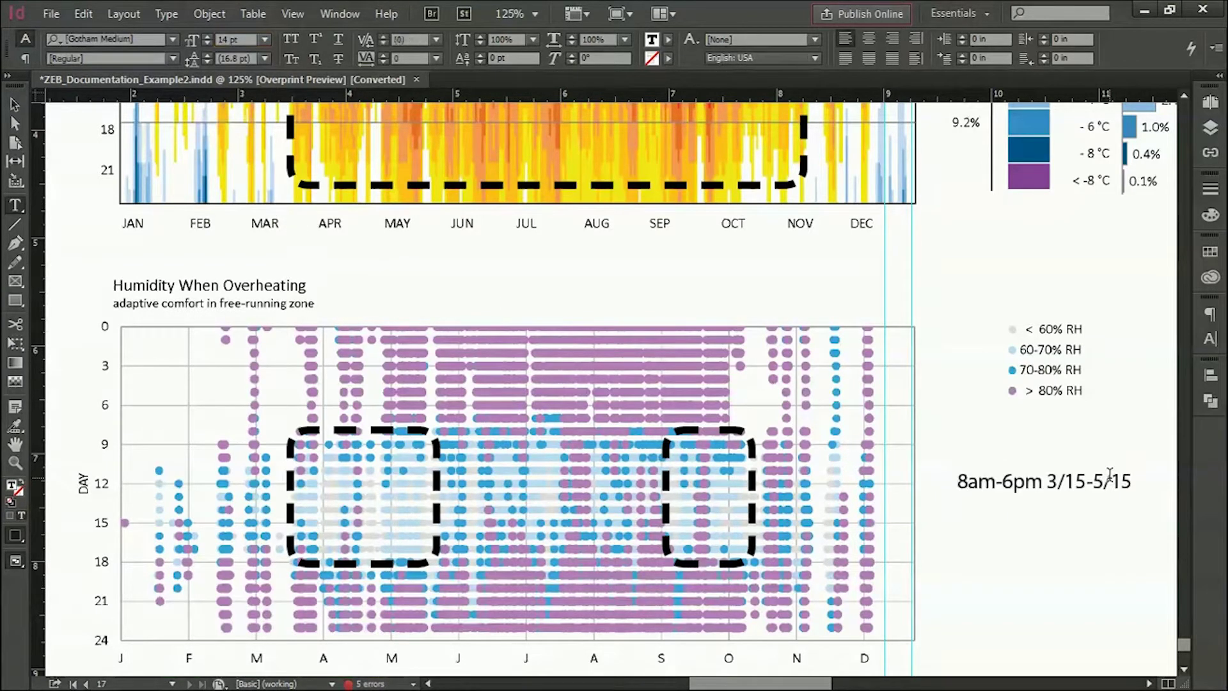
{"action": "key", "text": "Home"}
{"action": "type", "text": "8a"}
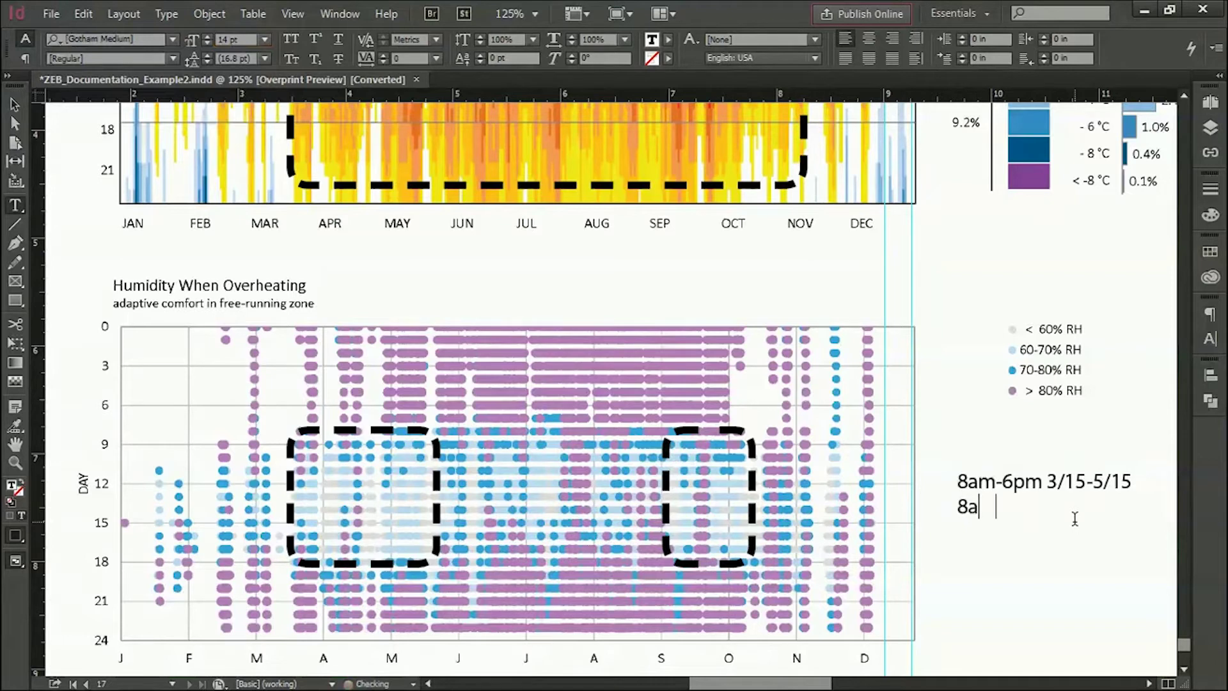
{"action": "type", "text": "m-6pm 9/"}
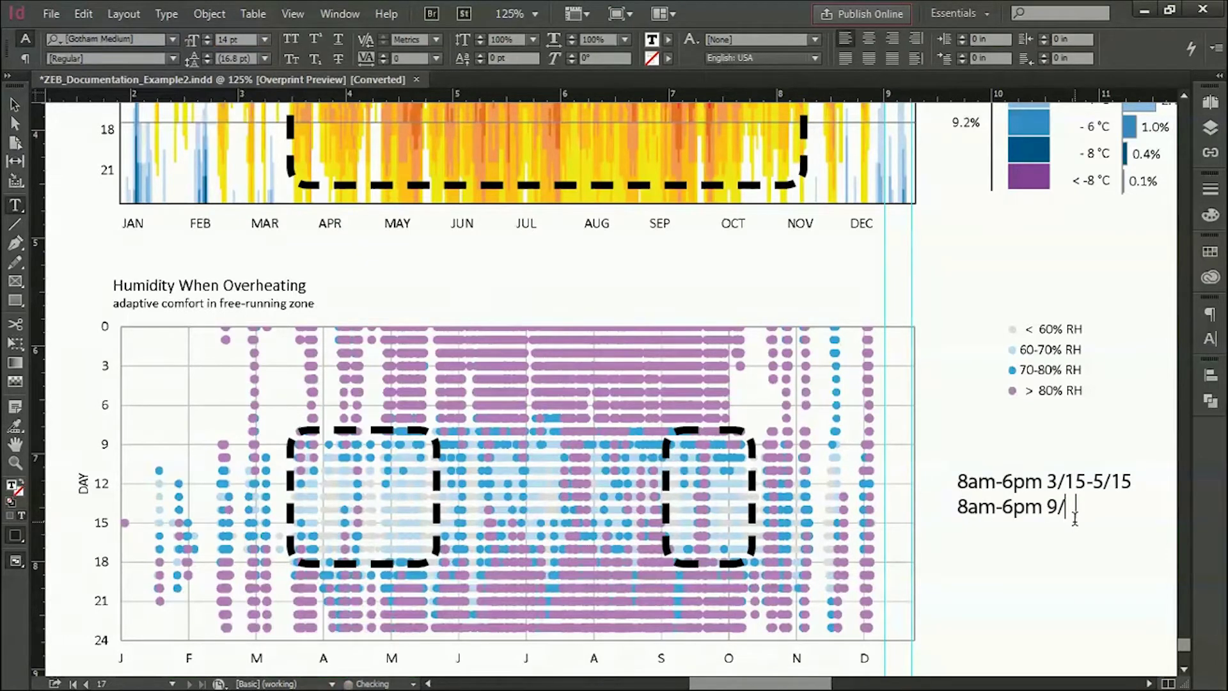
{"action": "type", "text": "1-10/15"}
{"action": "key", "text": "Escape"}
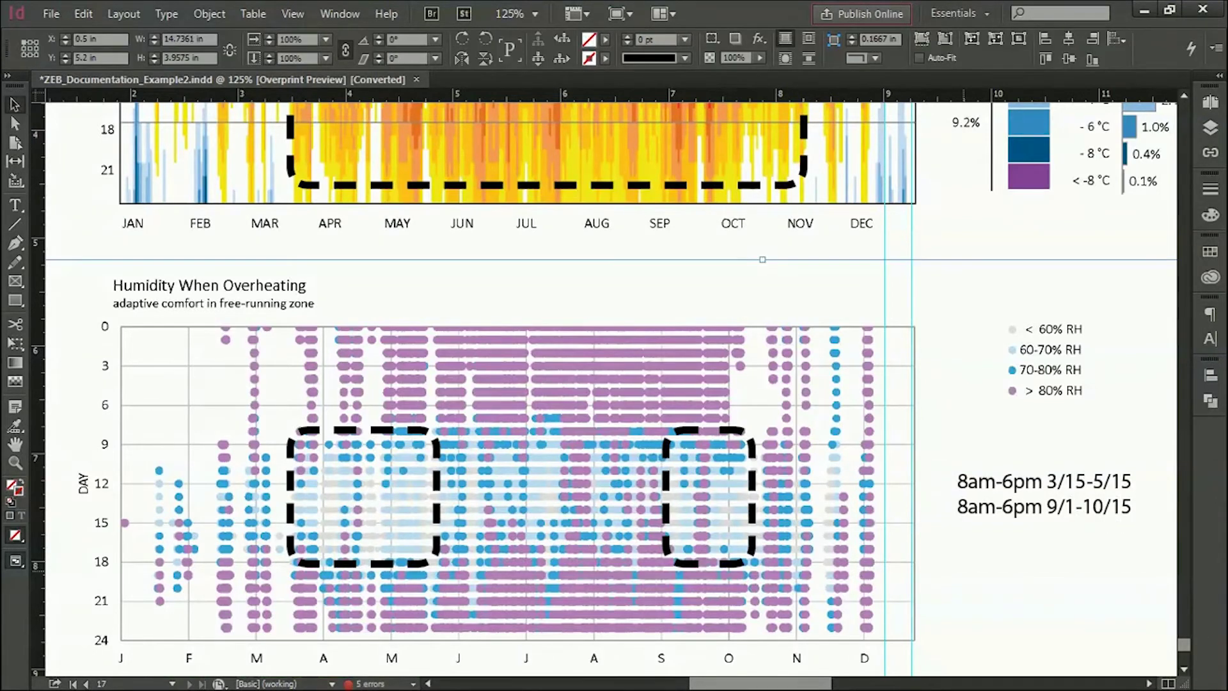